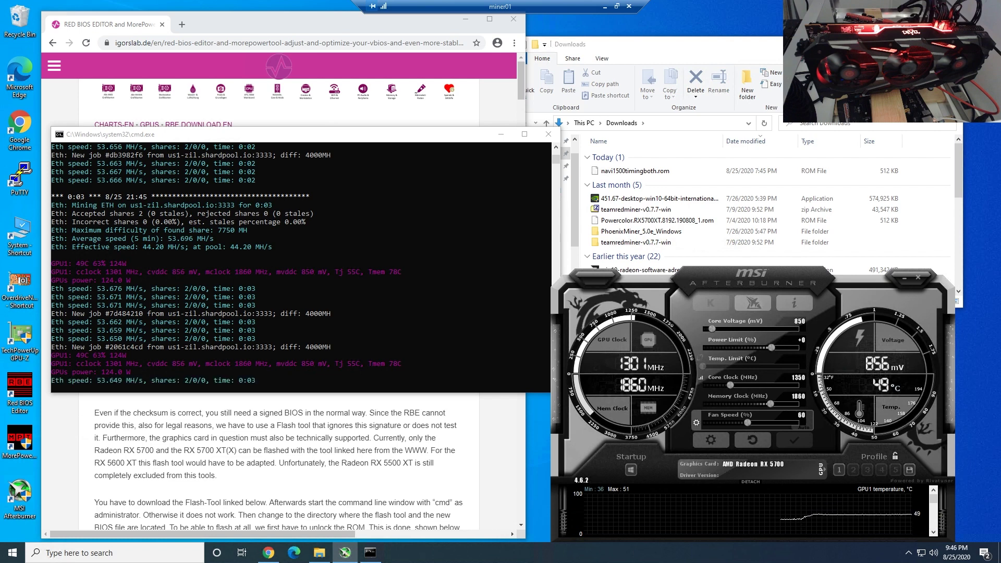
Bring the flashing instruction notes fully onscreen and close the running miner console
{"action": "key", "text": "alt+Tab"}
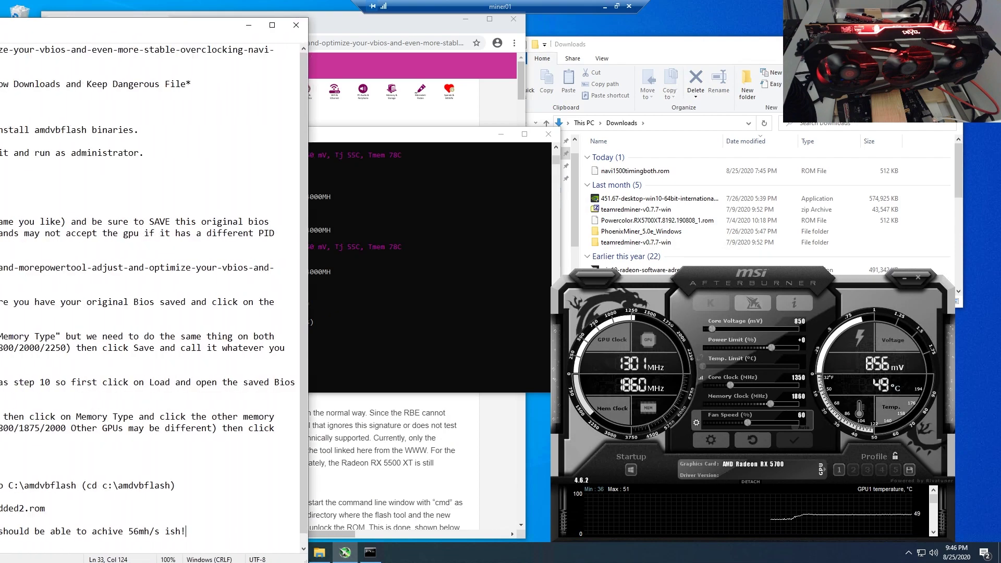
{"action": "left_click_drag", "start_coordinate": [1, 33], "coordinate": [289, 28]}
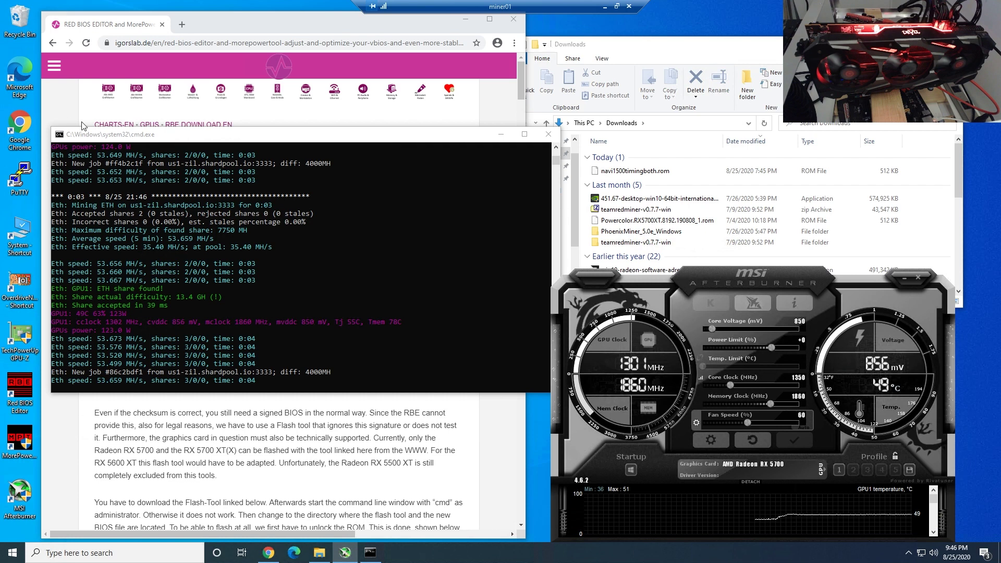
{"action": "left_click", "coordinate": [549, 135]}
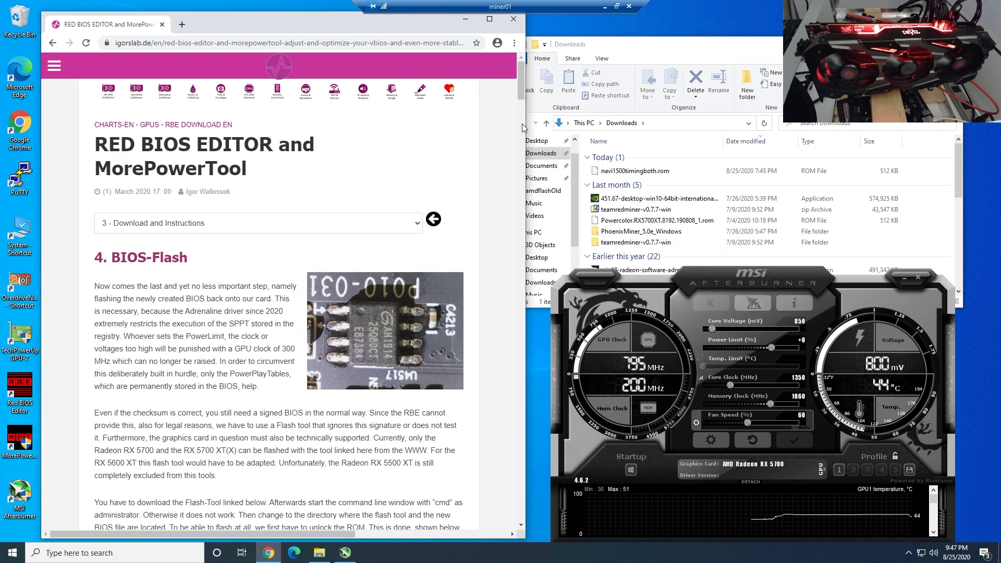
Compare the Flash Tool 2.93+ and 3.04+ Win rows, then open Flash Tool 3.04+ Mirror #1
{"action": "scroll", "coordinate": [521, 128], "scroll_direction": "down", "scroll_amount": 20}
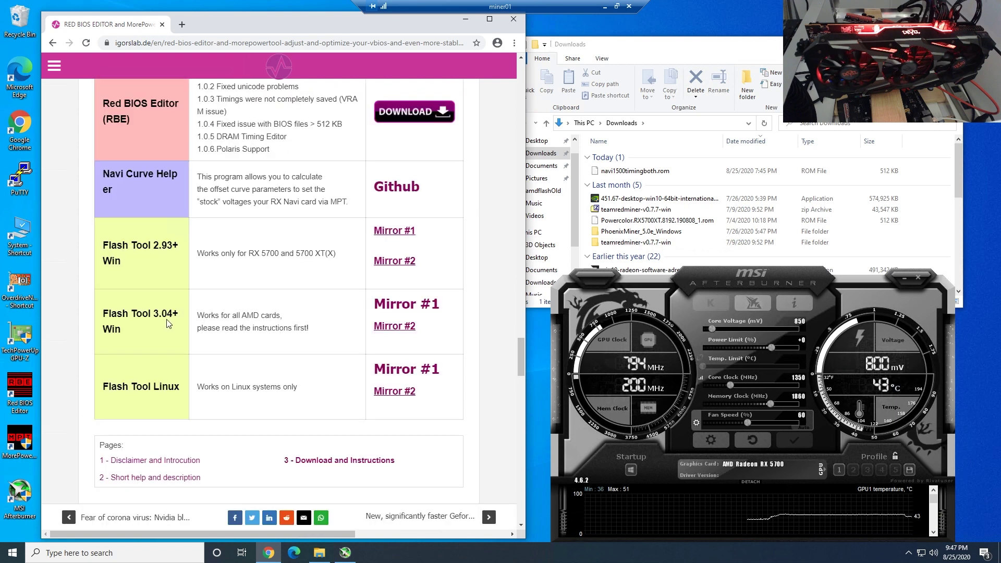
{"action": "left_click_drag", "start_coordinate": [179, 313], "coordinate": [102, 313]}
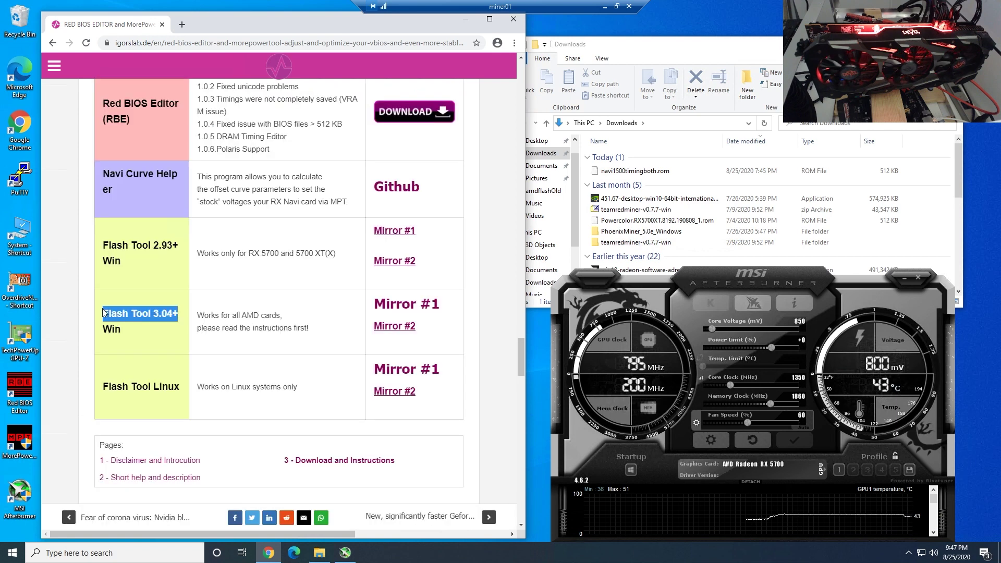
{"action": "triple_click", "coordinate": [106, 325]}
{"action": "left_click", "coordinate": [328, 262]}
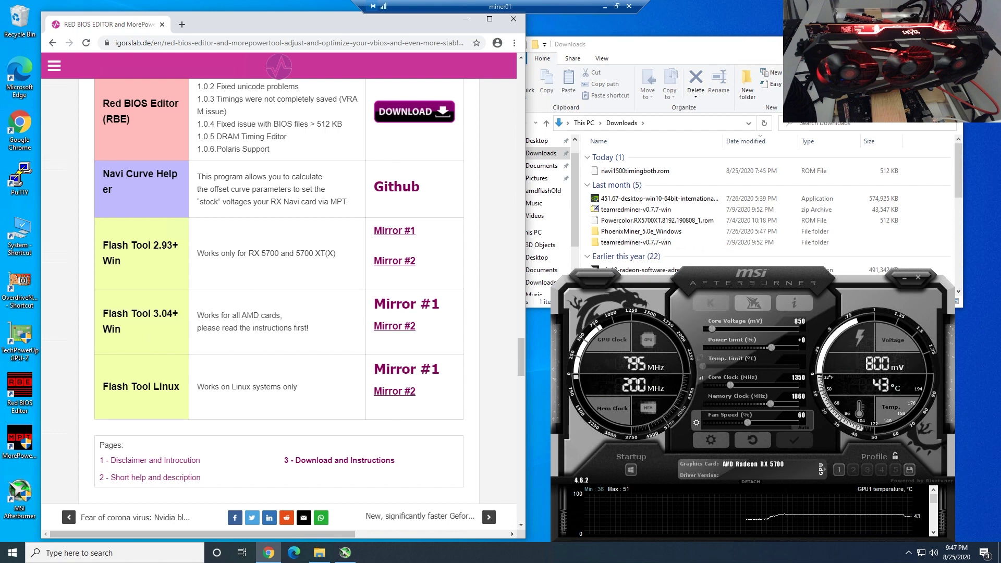
{"action": "triple_click", "coordinate": [125, 253]}
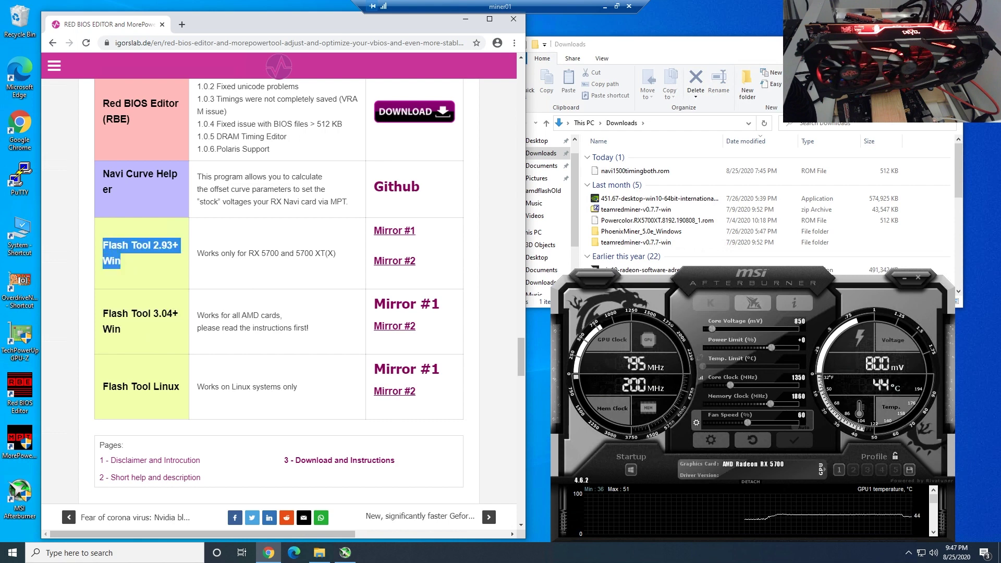
{"action": "left_click_drag", "start_coordinate": [204, 254], "coordinate": [182, 256]}
{"action": "left_click", "coordinate": [340, 261]}
{"action": "left_click", "coordinate": [291, 269]}
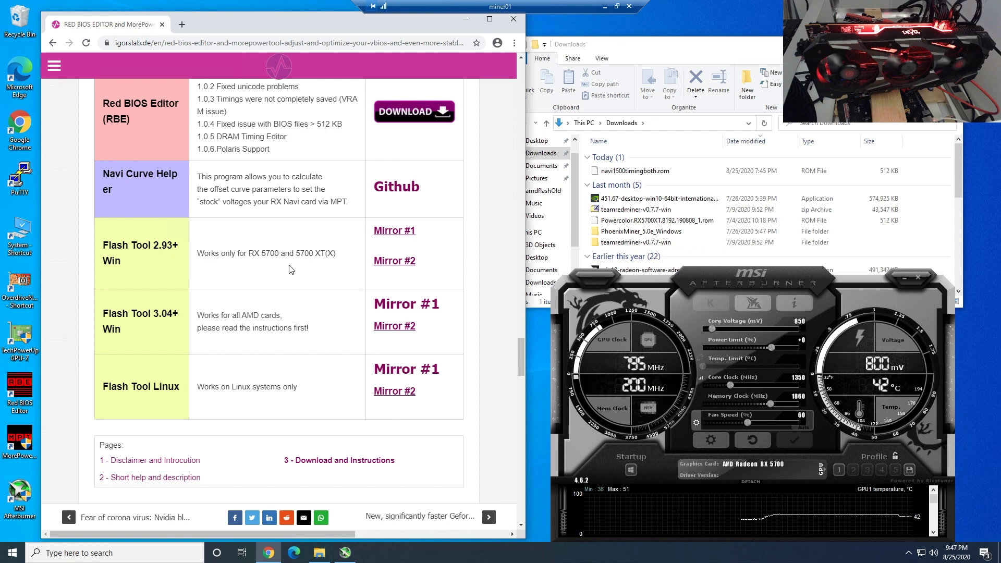
{"action": "triple_click", "coordinate": [137, 254]}
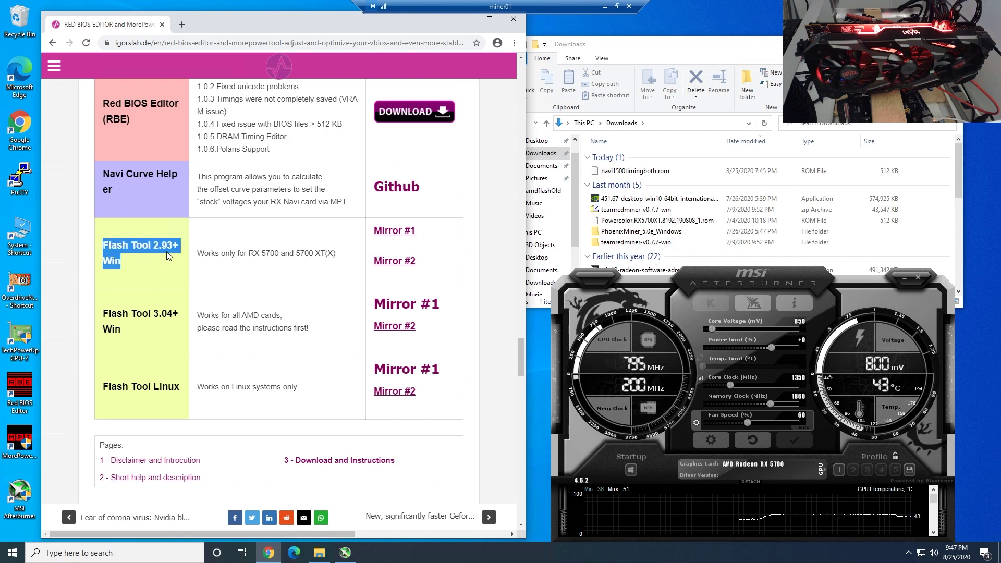
{"action": "left_click_drag", "start_coordinate": [109, 313], "coordinate": [120, 330]}
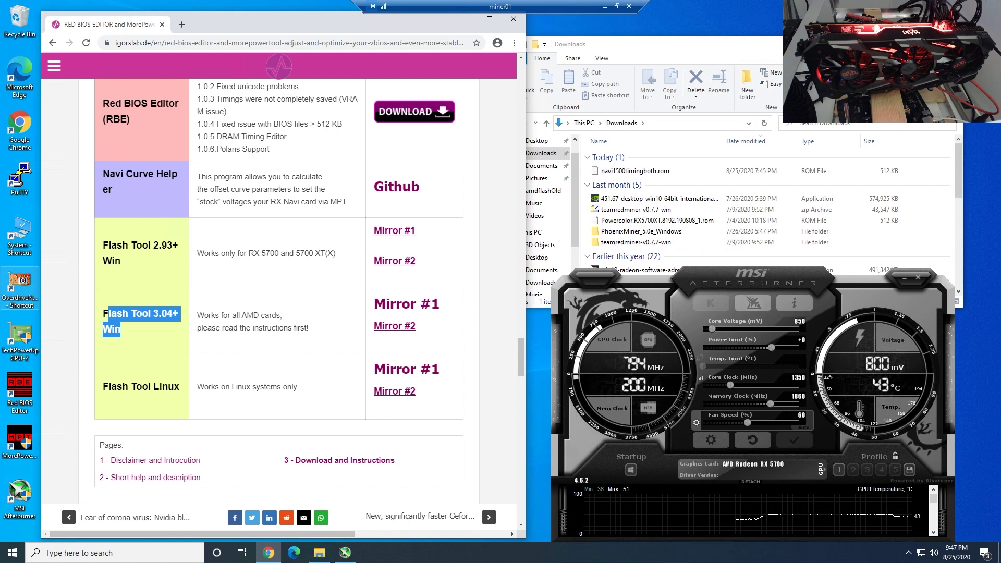
{"action": "left_click", "coordinate": [177, 315]}
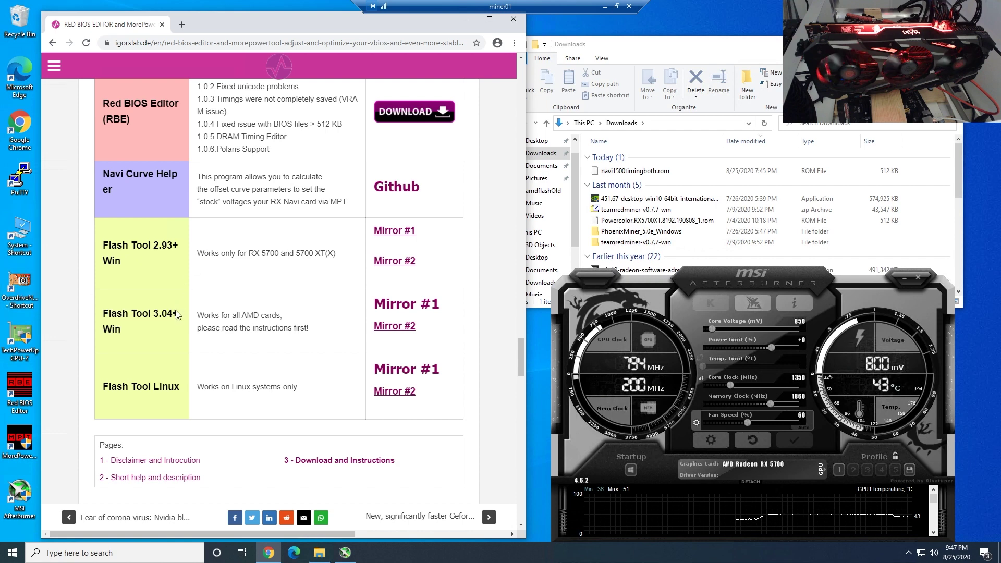
{"action": "left_click", "coordinate": [397, 310]}
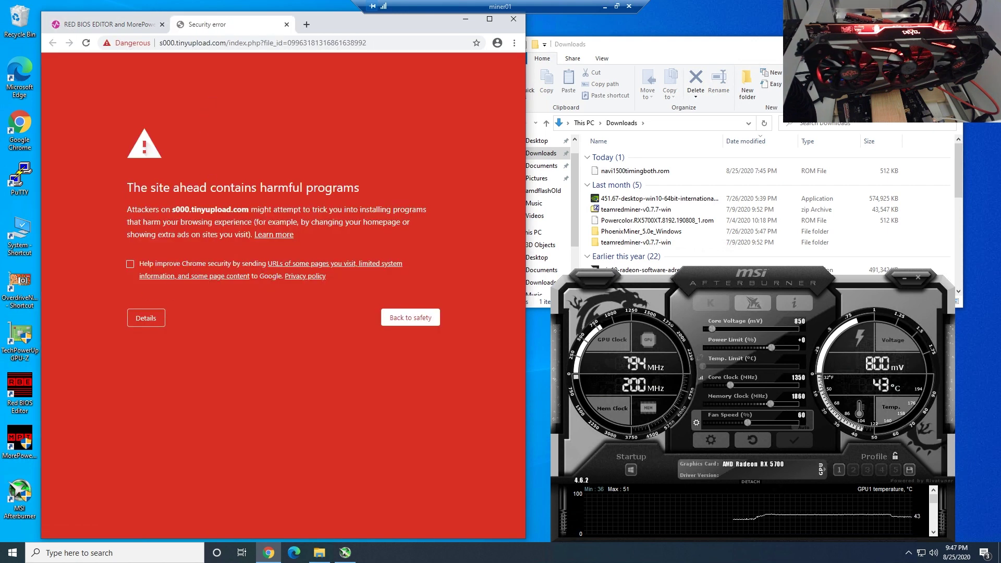
Get past the TinyUpload security warning and download amdvbflash_windows.zip
{"action": "left_click", "coordinate": [151, 318]}
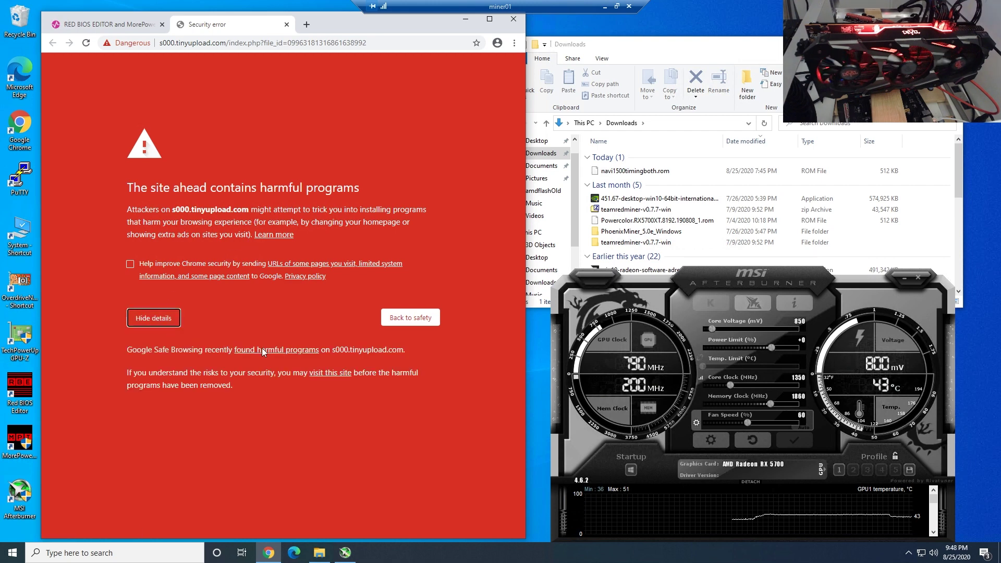
{"action": "left_click", "coordinate": [318, 376]}
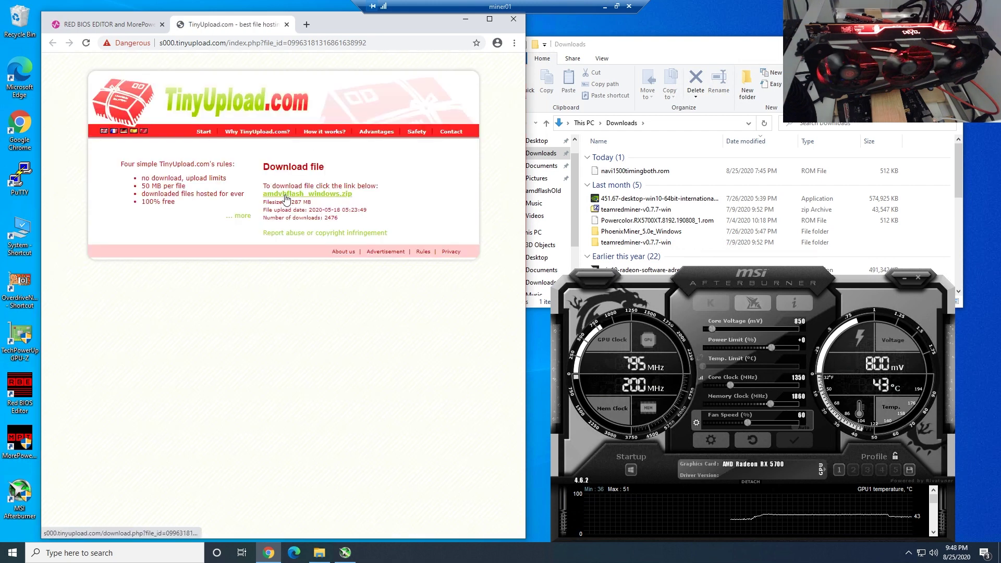
{"action": "left_click", "coordinate": [286, 194]}
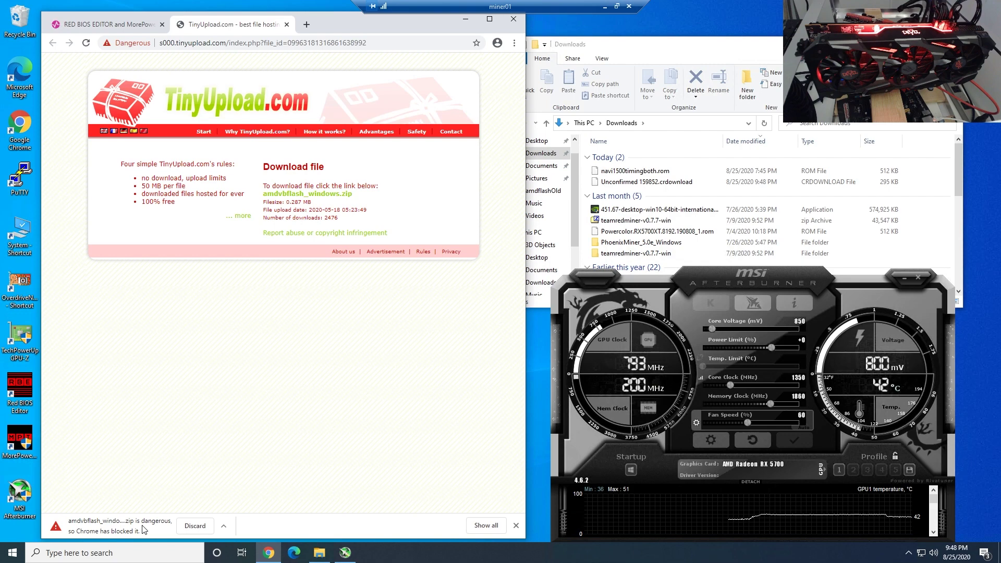
Keep the blocked amdvbflash_windows.zip download and bring up the Downloads folder
{"action": "left_click", "coordinate": [486, 526]}
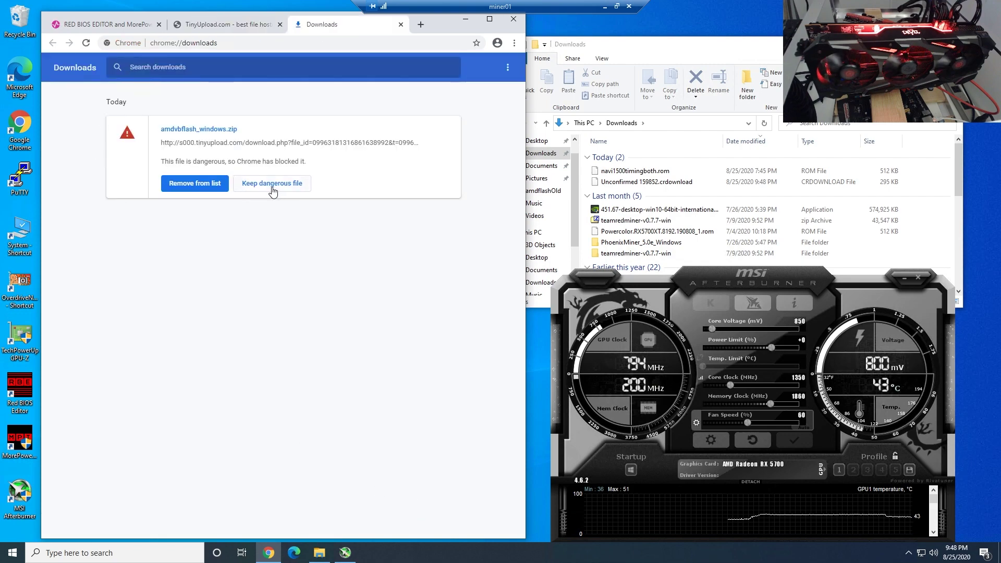
{"action": "left_click", "coordinate": [268, 187]}
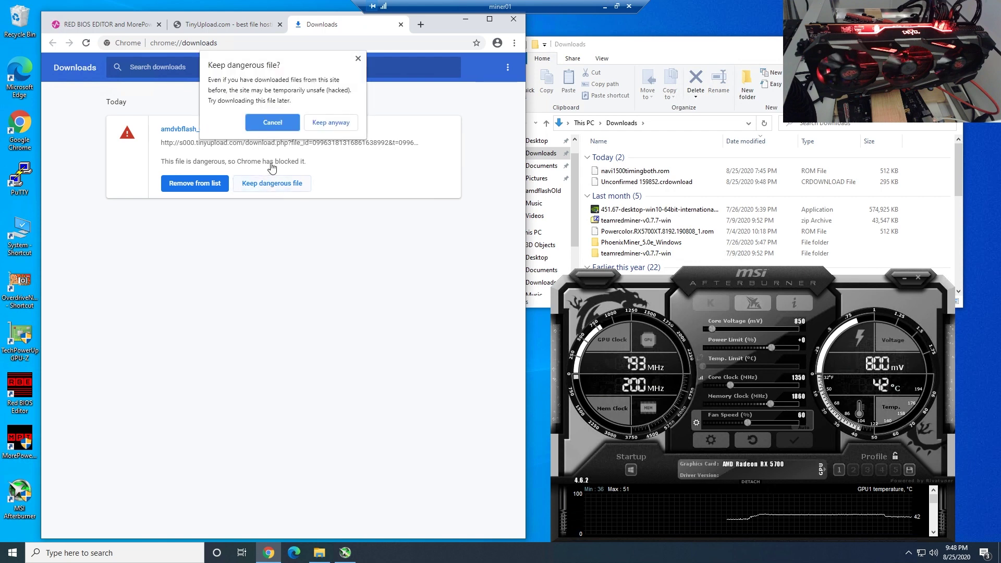
{"action": "left_click", "coordinate": [339, 124]}
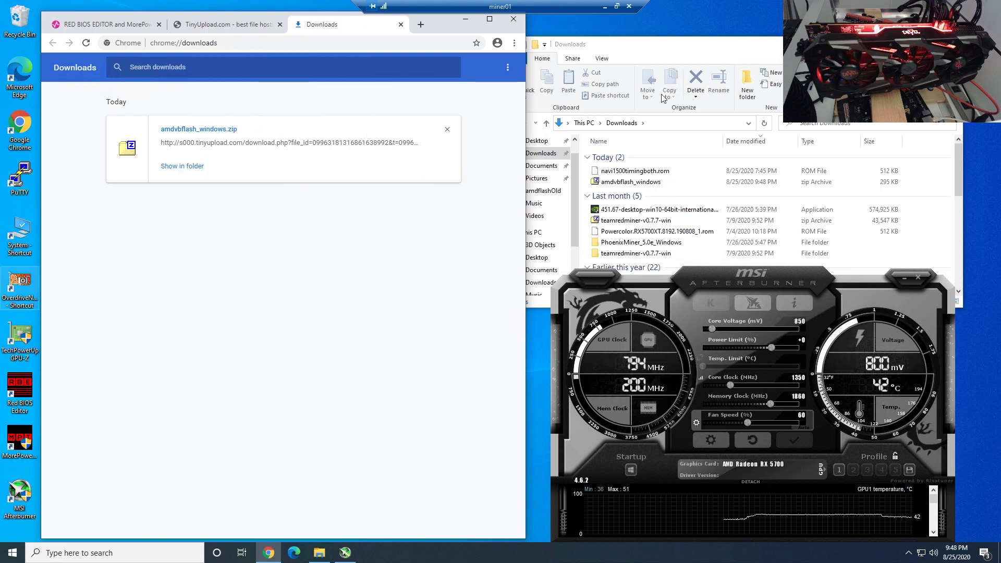
{"action": "left_click", "coordinate": [653, 48]}
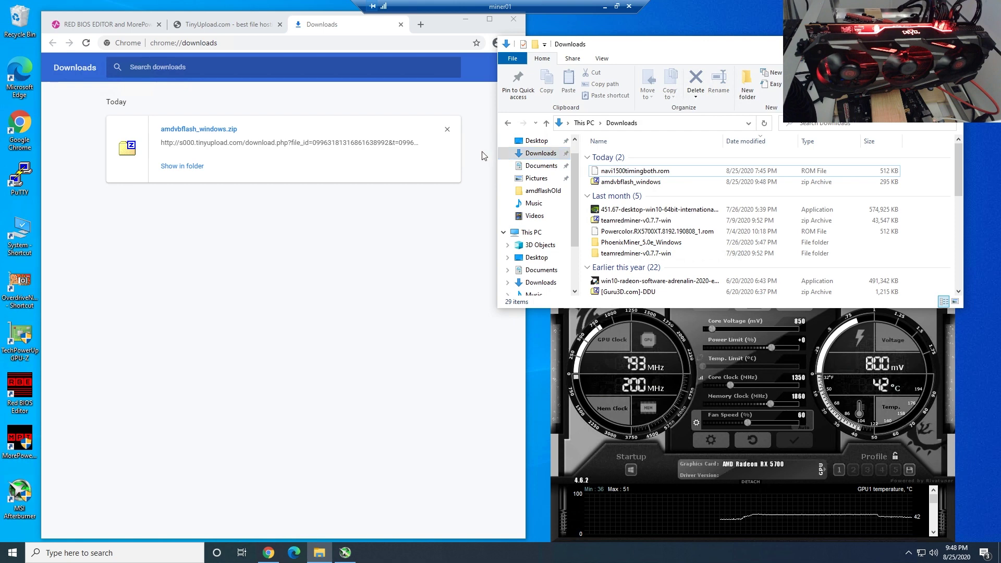
Extract amdvbflash_windows.zip with 7-Zip to path C:\ and folder name amdvbflash
{"action": "left_click", "coordinate": [616, 187]}
{"action": "right_click", "coordinate": [637, 184]}
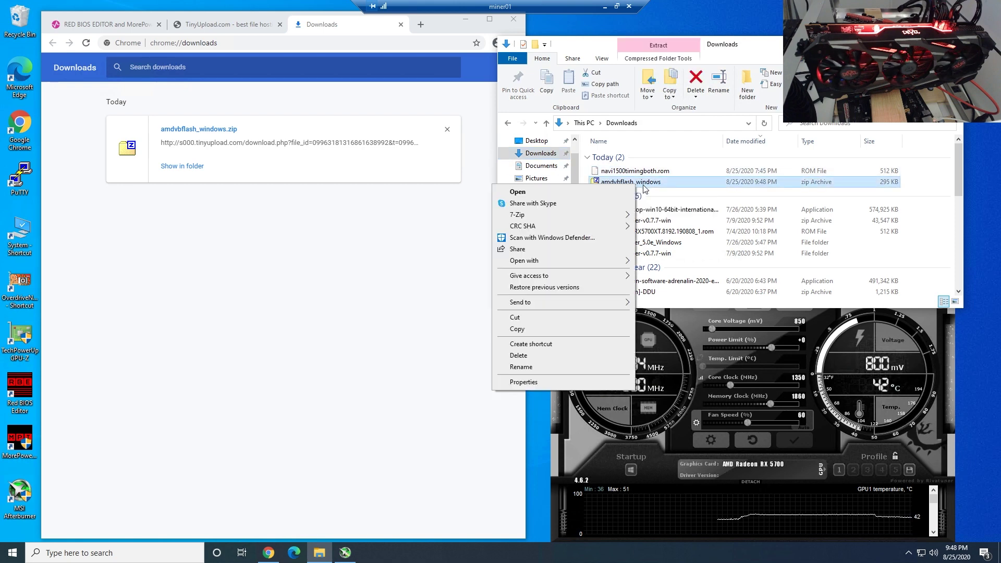
{"action": "mouse_move", "coordinate": [588, 218]}
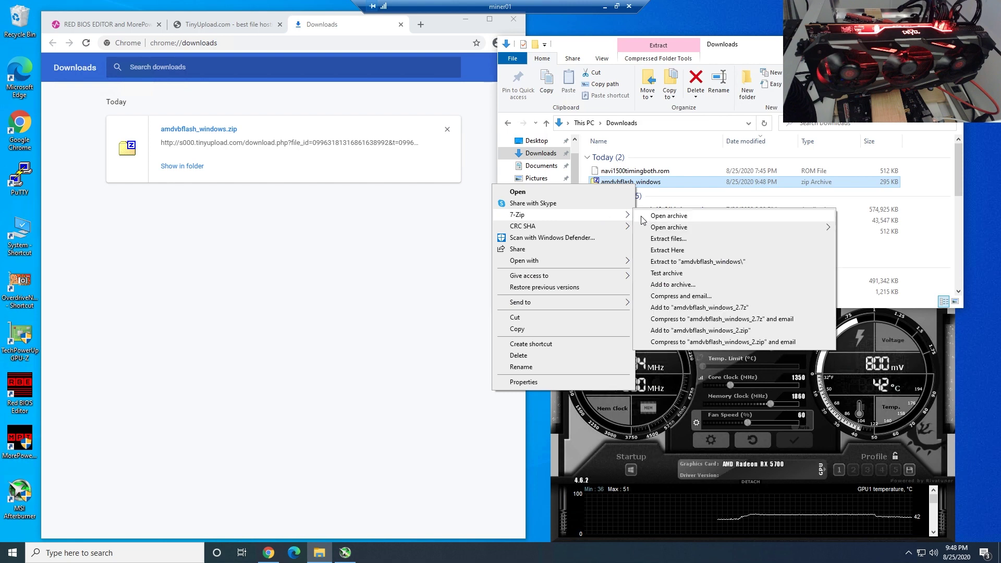
{"action": "left_click", "coordinate": [668, 240]}
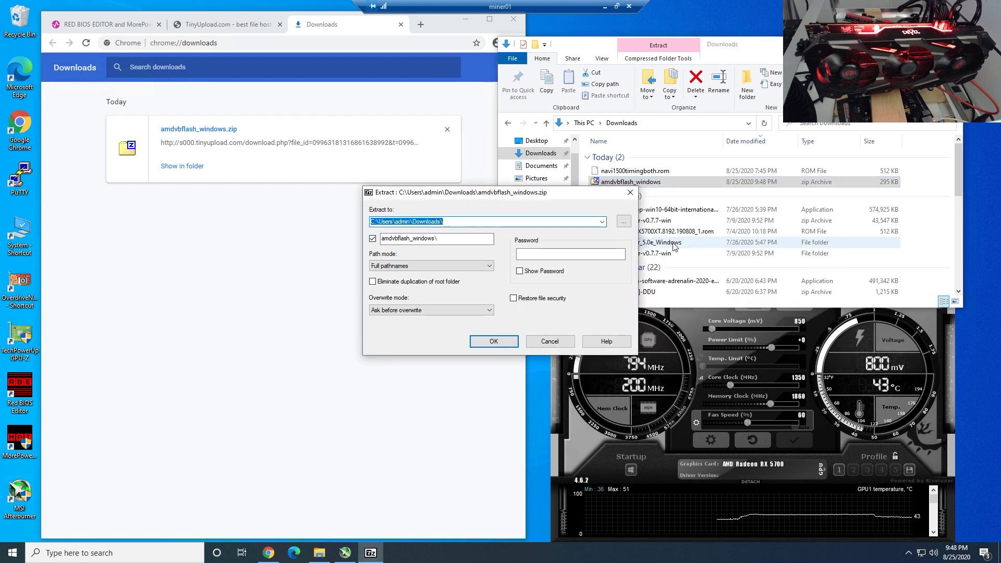
{"action": "left_click_drag", "start_coordinate": [444, 222], "coordinate": [383, 222]}
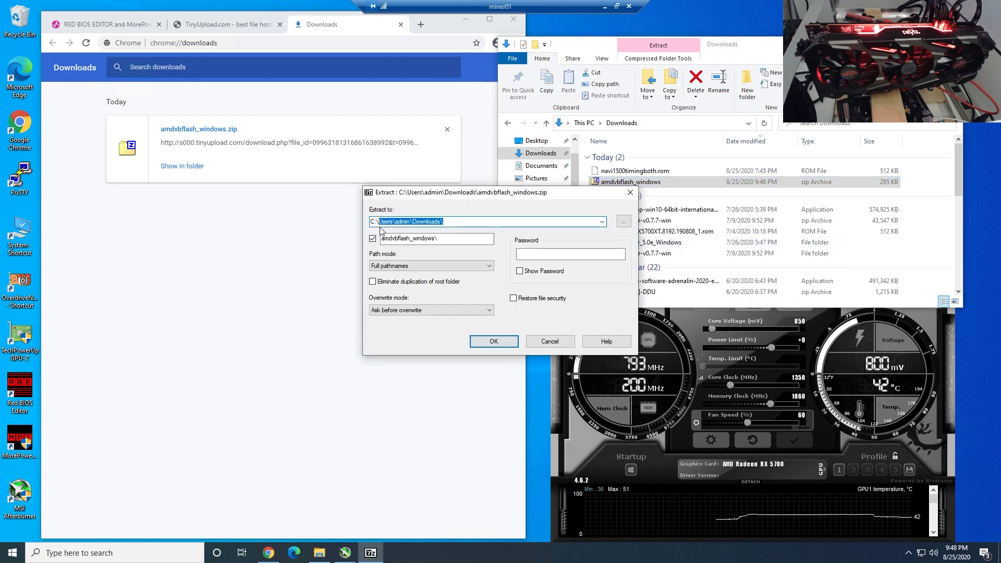
{"action": "key", "text": "BackSpace"}
{"action": "left_click_drag", "start_coordinate": [438, 238], "coordinate": [409, 239]}
{"action": "key", "text": "BackSpace"}
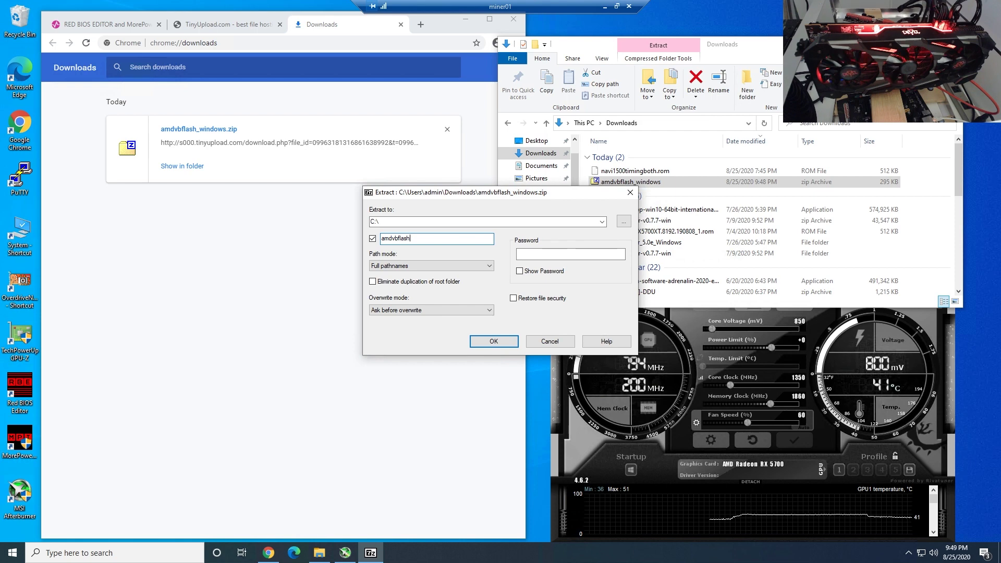
{"action": "left_click", "coordinate": [494, 342]}
{"action": "scroll", "coordinate": [548, 251], "scroll_direction": "down", "scroll_amount": 5}
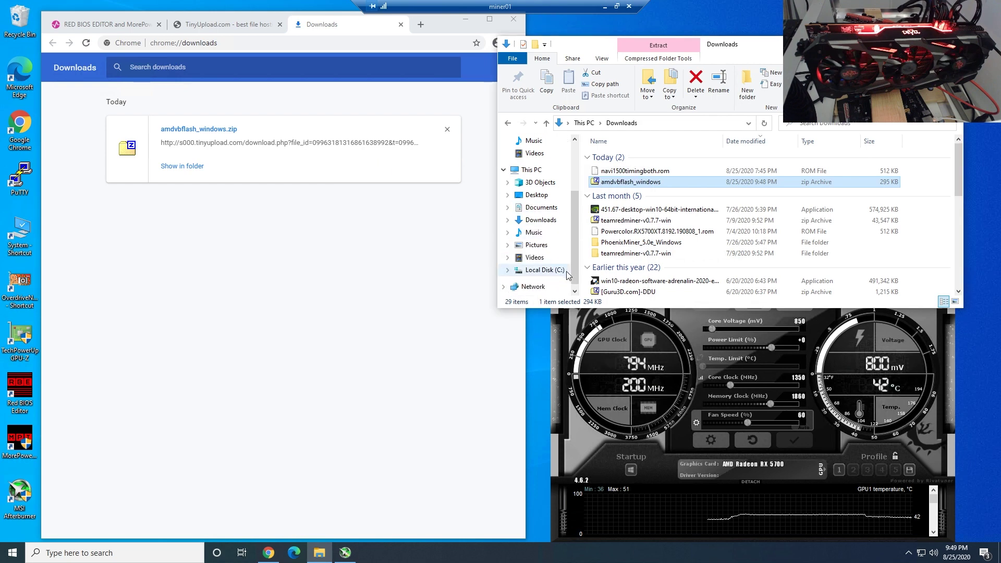
Open C:\amdvbflash and run insttool64 as administrator, allowing the AMD Tools Driver prompt
{"action": "left_click", "coordinate": [549, 263]}
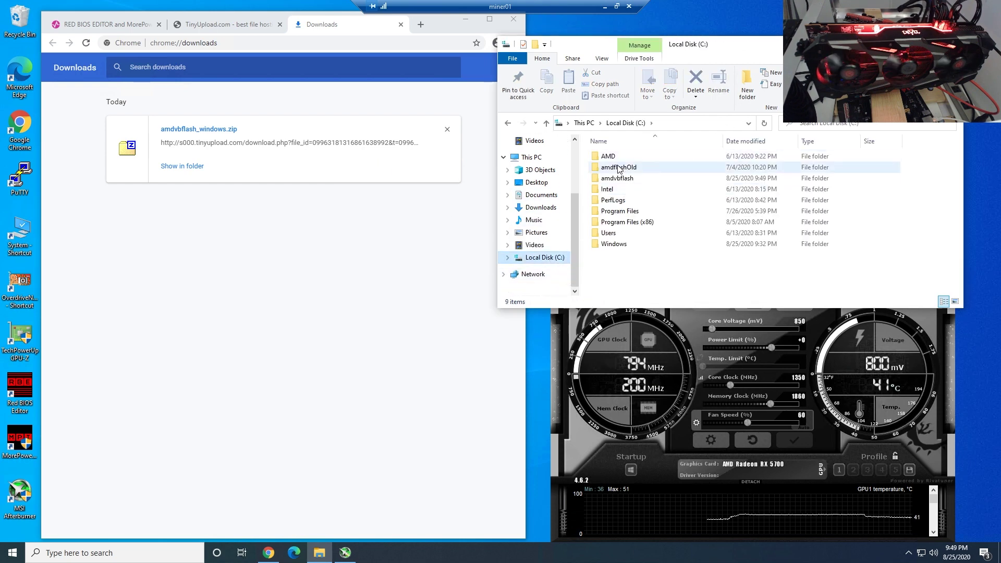
{"action": "left_click", "coordinate": [640, 180]}
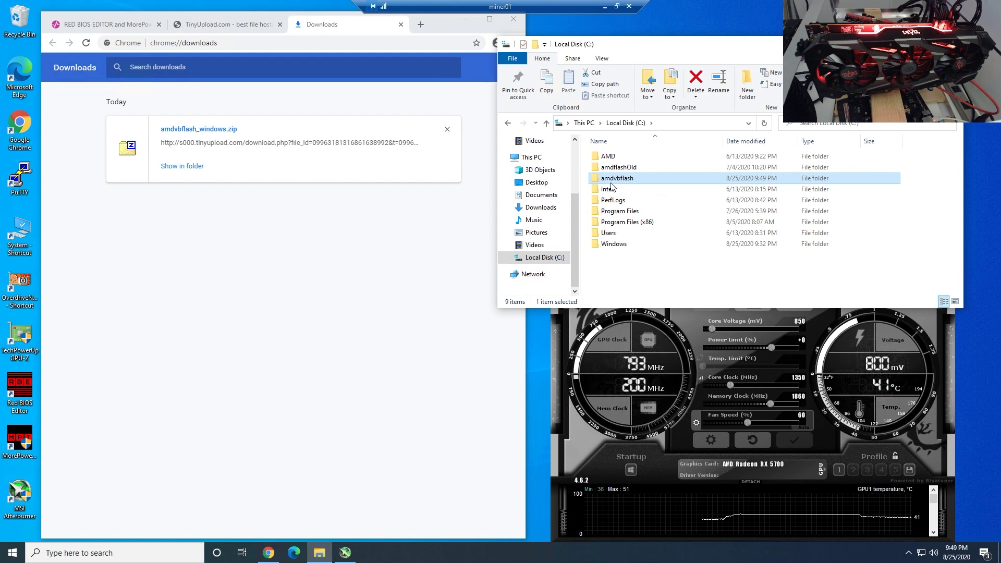
{"action": "double_click", "coordinate": [615, 180]}
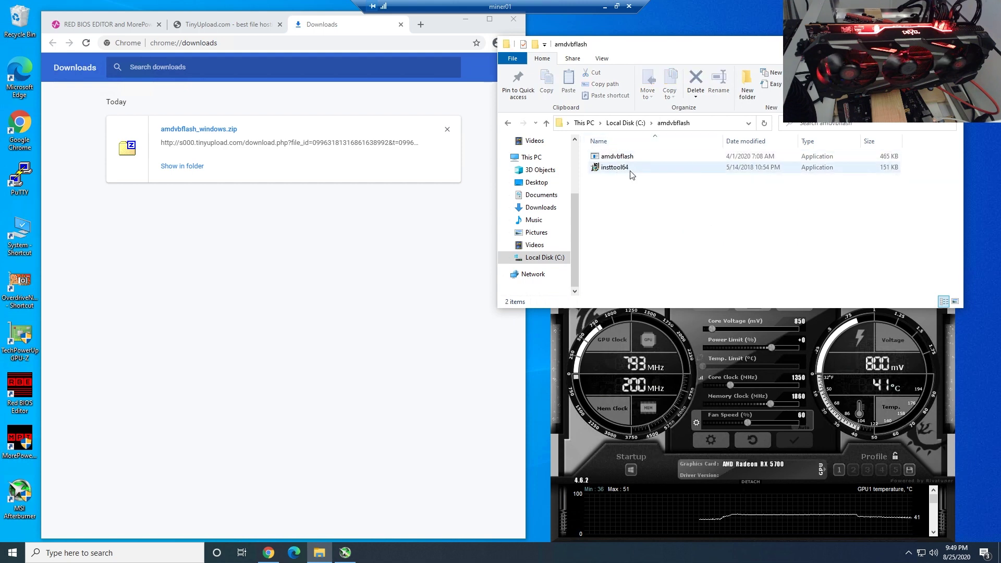
{"action": "left_click", "coordinate": [633, 172]}
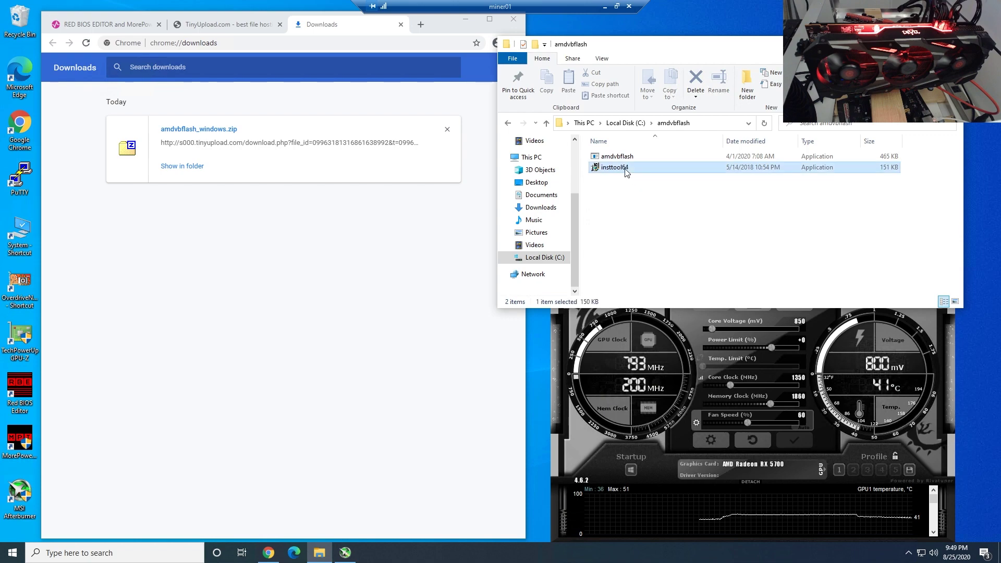
{"action": "right_click", "coordinate": [628, 172]}
{"action": "left_click", "coordinate": [589, 189]}
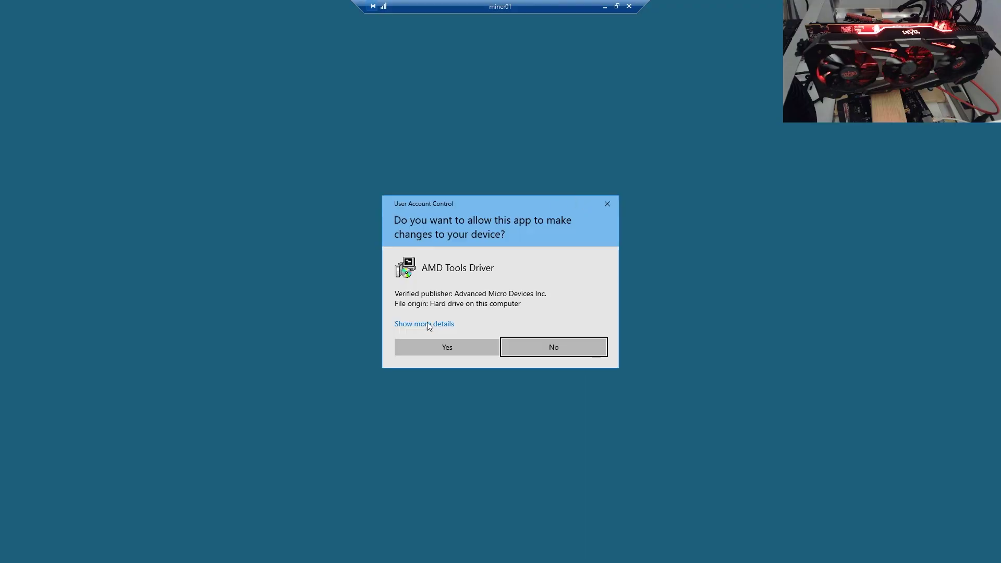
{"action": "left_click", "coordinate": [430, 349]}
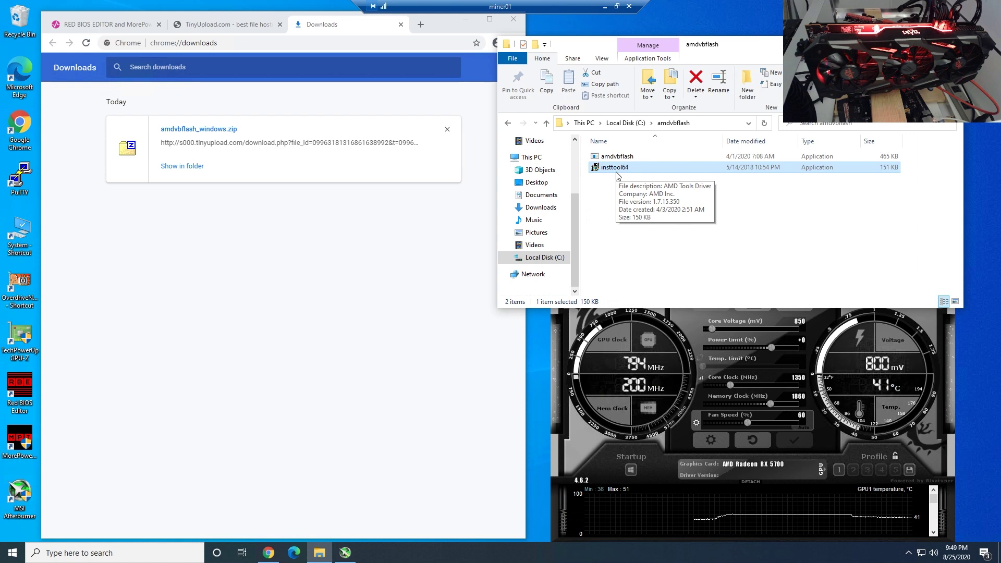
{"action": "left_click", "coordinate": [610, 191]}
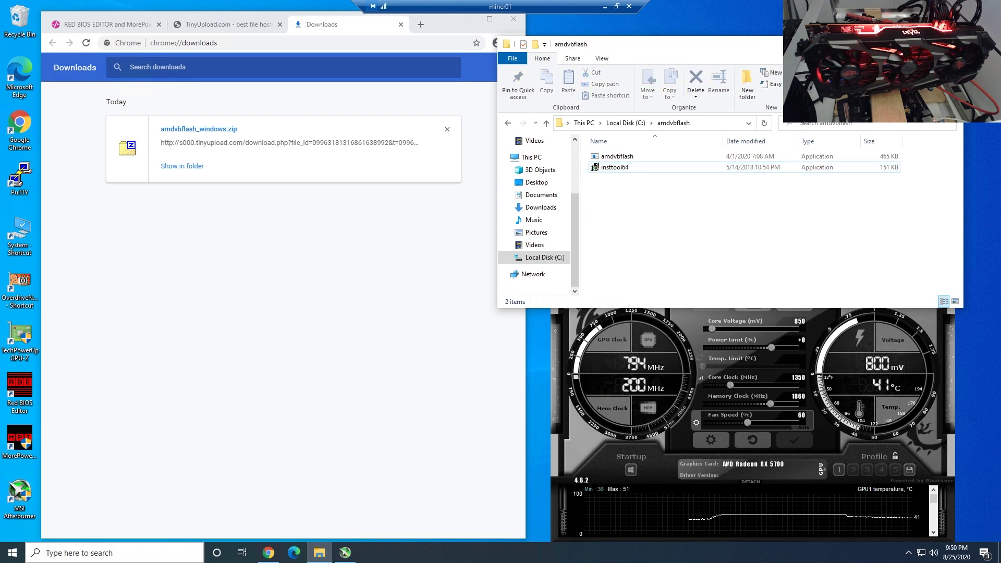
Open an administrator Command Prompt and change into c:\amdvbflash
{"action": "left_click", "coordinate": [86, 554]}
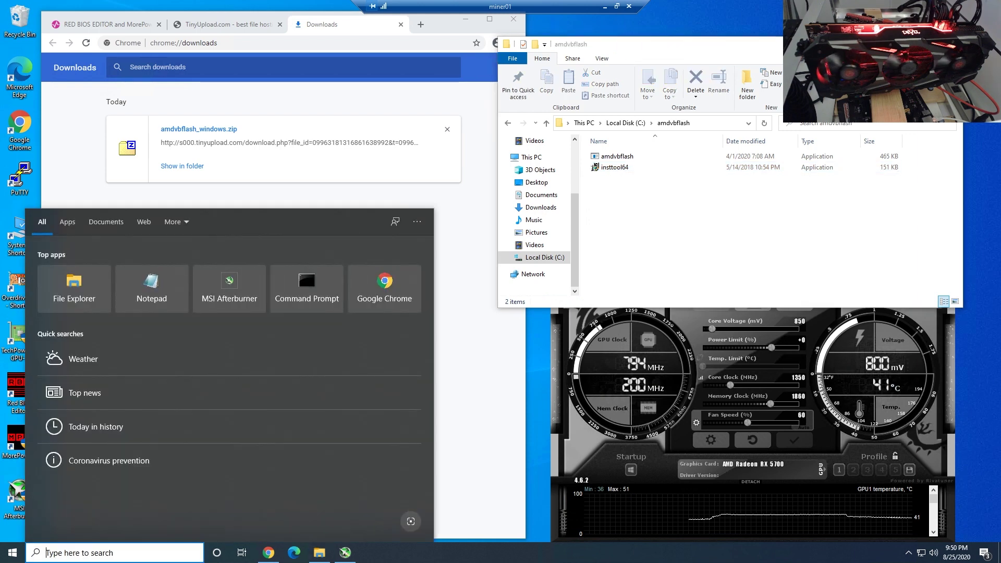
{"action": "type", "text": "cmd"}
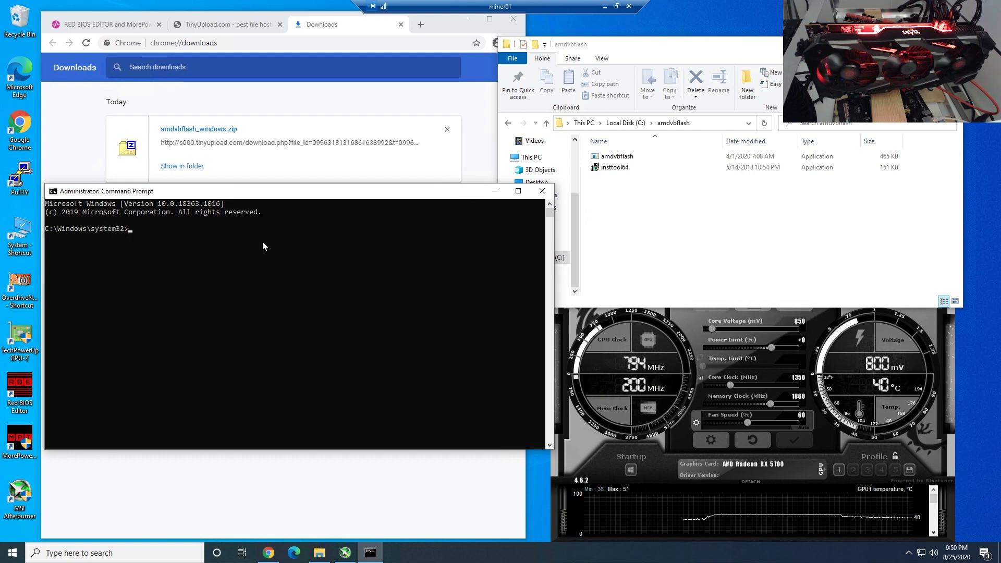
{"action": "type", "text": "cd c:\\amdvbflash"}
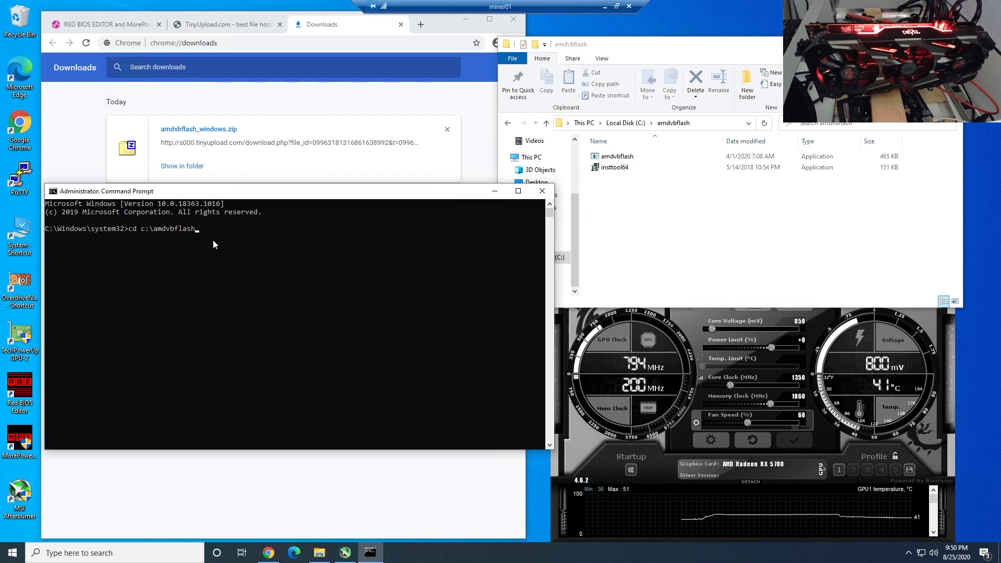
{"action": "key", "text": "Return"}
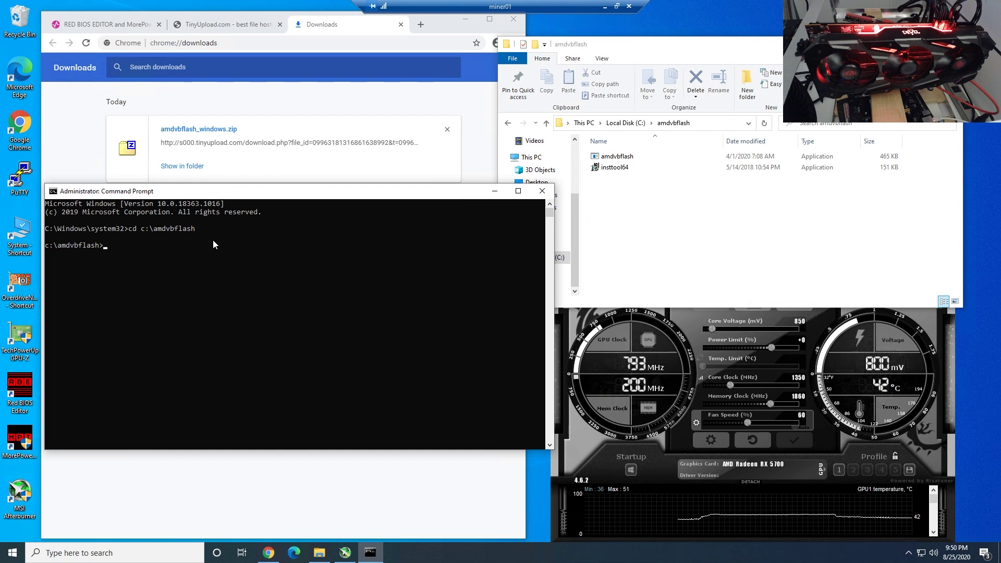
Run amdvbflash -i to list adapter 0 as the Navi10 card
{"action": "type", "text": "amdvbflash -i"}
{"action": "key", "text": "Return"}
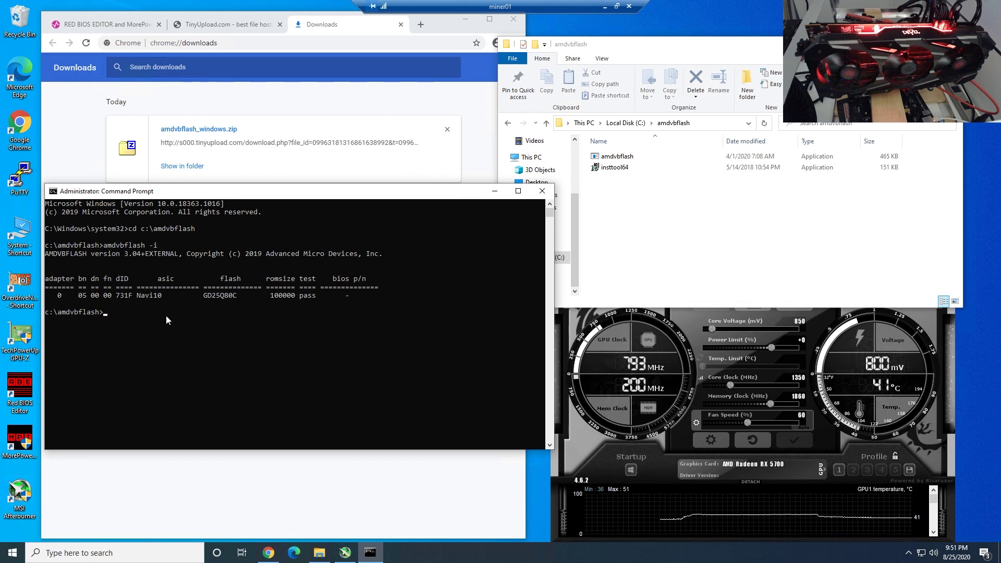
{"action": "left_click", "coordinate": [165, 315]}
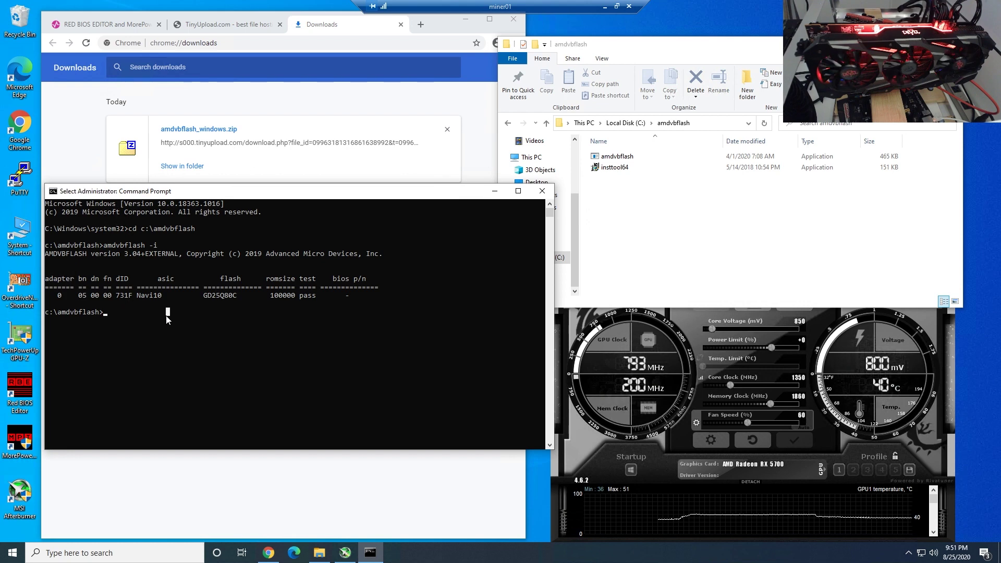
{"action": "left_click", "coordinate": [131, 318]}
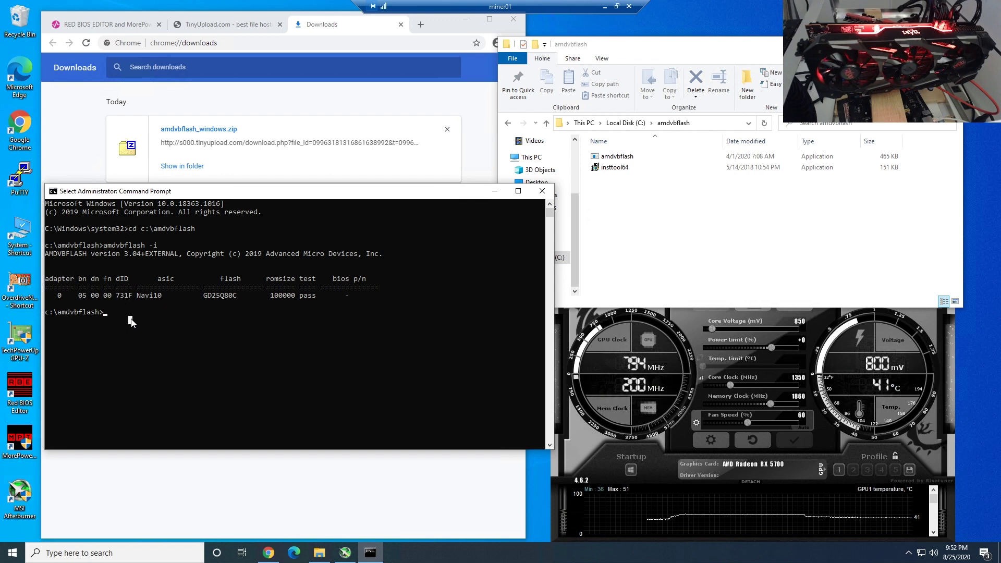
{"action": "type", "text": "amdv"}
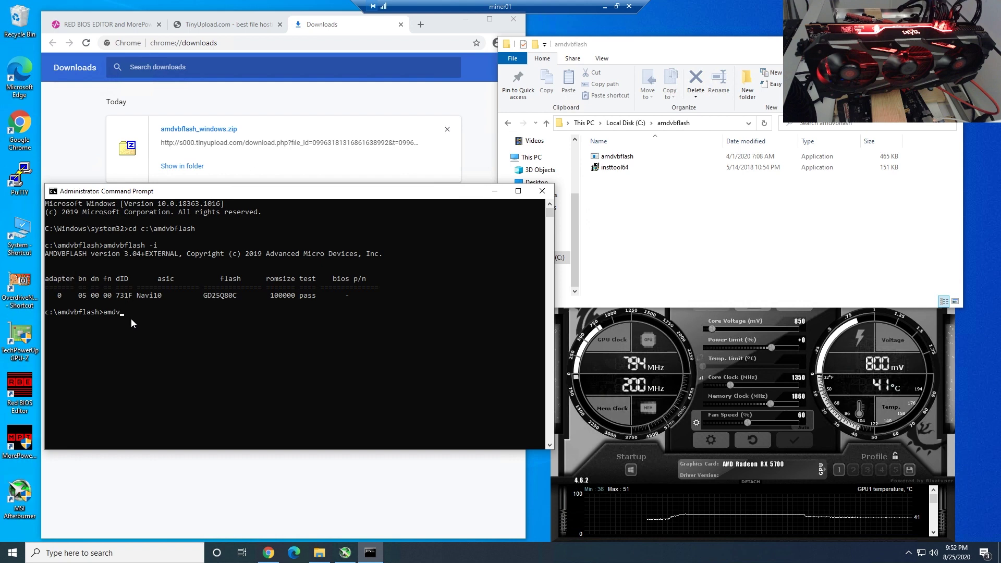
{"action": "type", "text": "bflash -"}
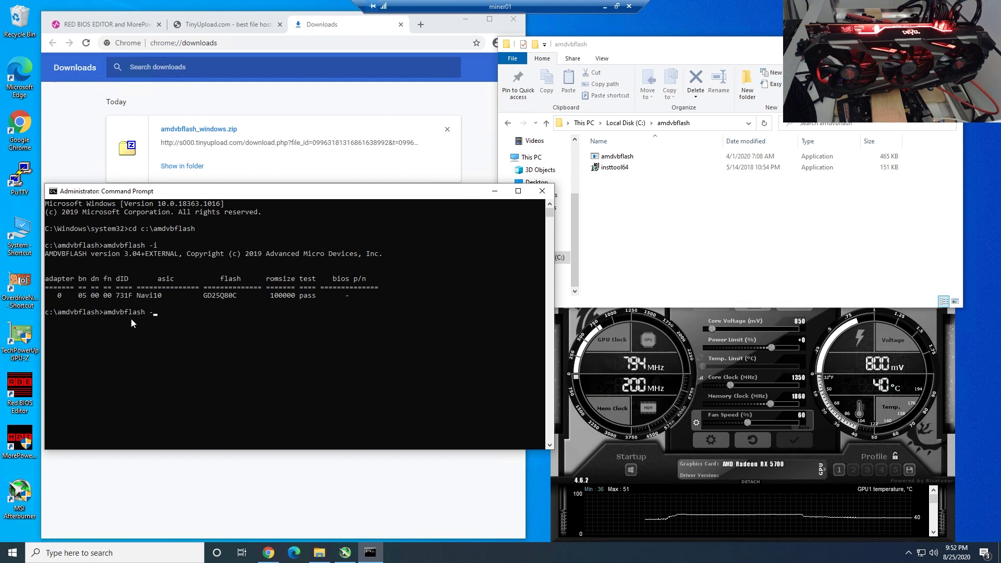
{"action": "type", "text": "s 0"}
Save the card's BIOS with amdvbflash -s 0 as originalbios.rom and confirm the 1,024 KB file exists
{"action": "left_click", "coordinate": [168, 315]}
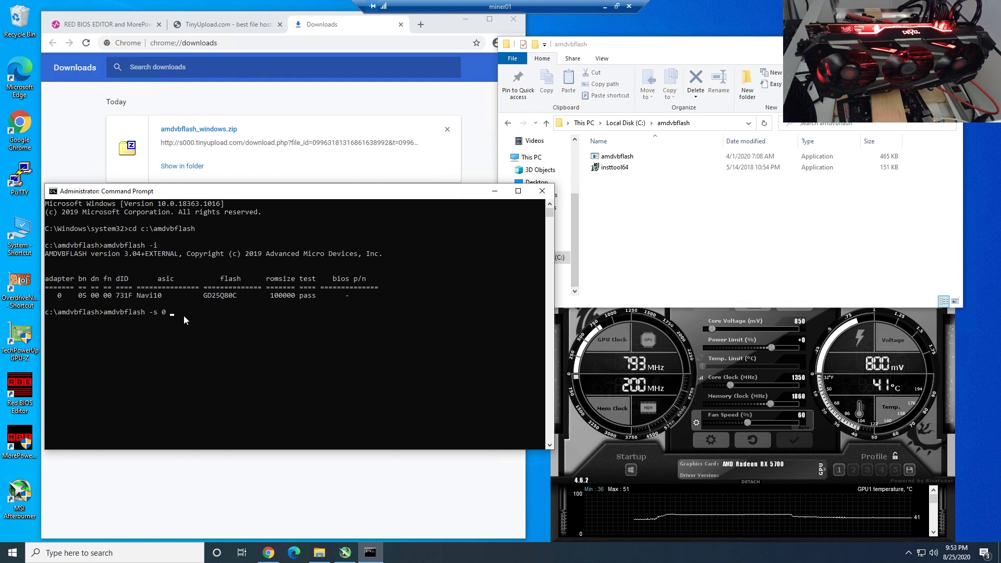
{"action": "type", "text": "originalbios.rom"}
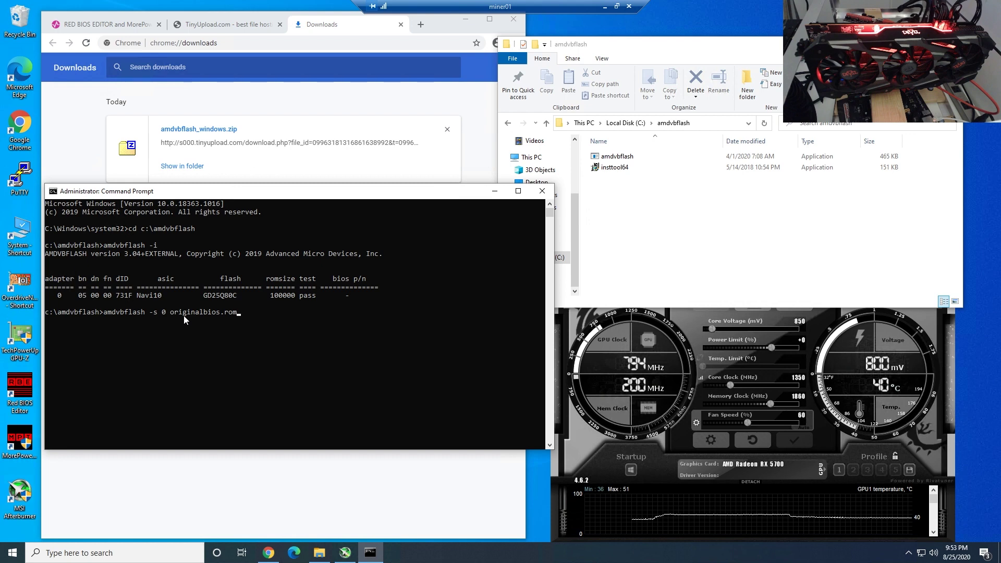
{"action": "key", "text": "Return"}
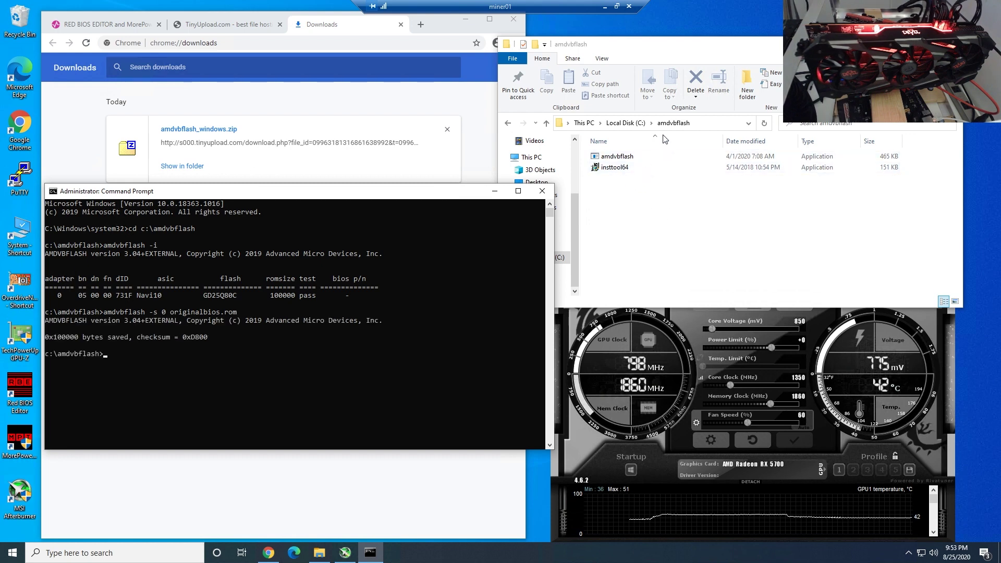
{"action": "left_click", "coordinate": [624, 179]}
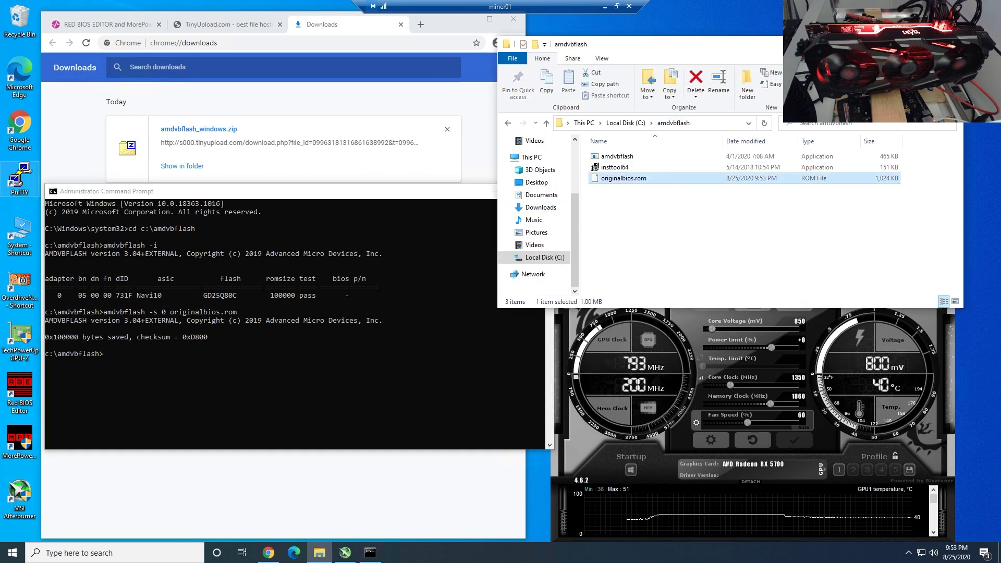
{"action": "left_click", "coordinate": [115, 27]}
Launch Red BIOS Editor and load C:\amdvbflash\originalbios.rom
{"action": "scroll", "coordinate": [270, 213], "scroll_direction": "up", "scroll_amount": 2}
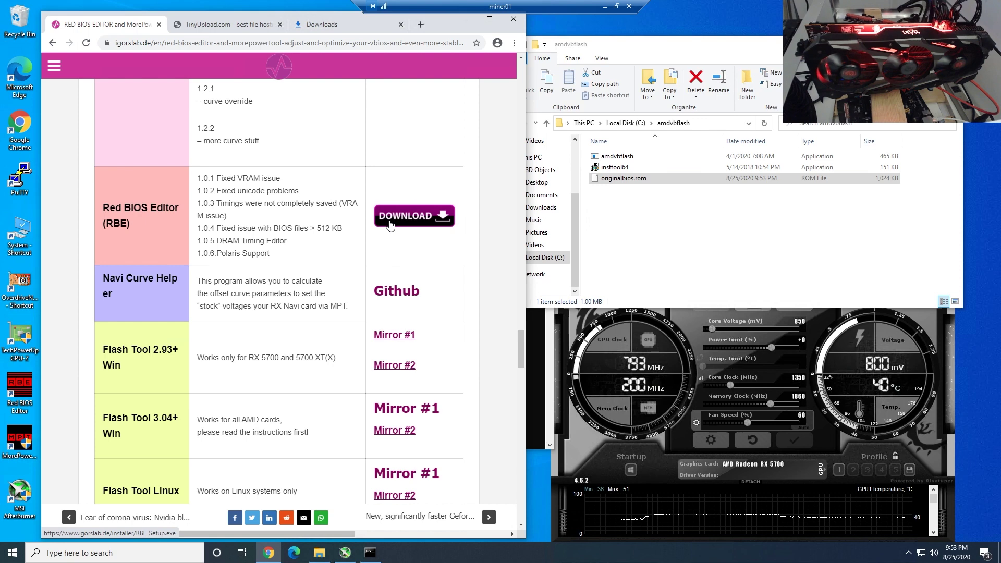
{"action": "double_click", "coordinate": [21, 391]}
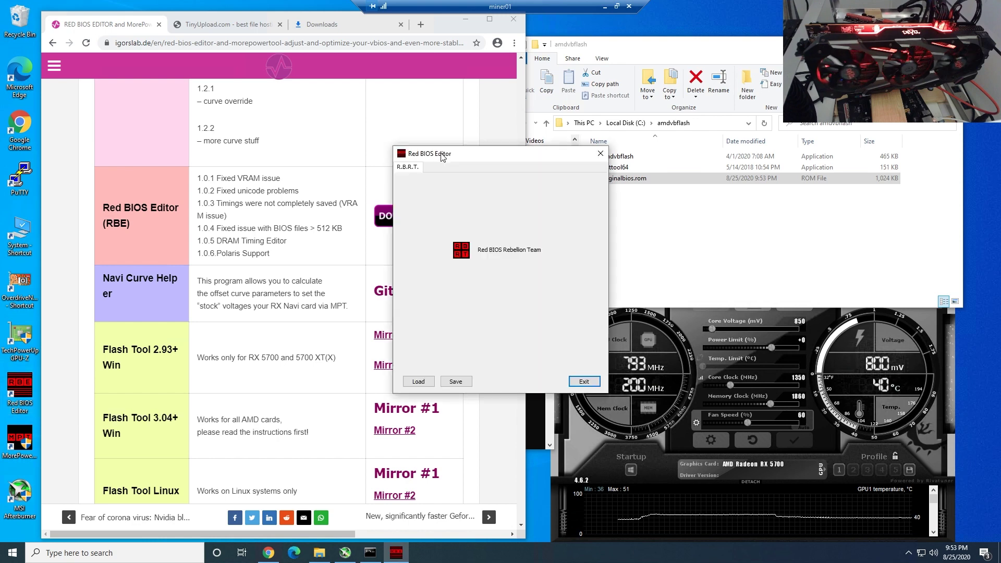
{"action": "left_click", "coordinate": [418, 381]}
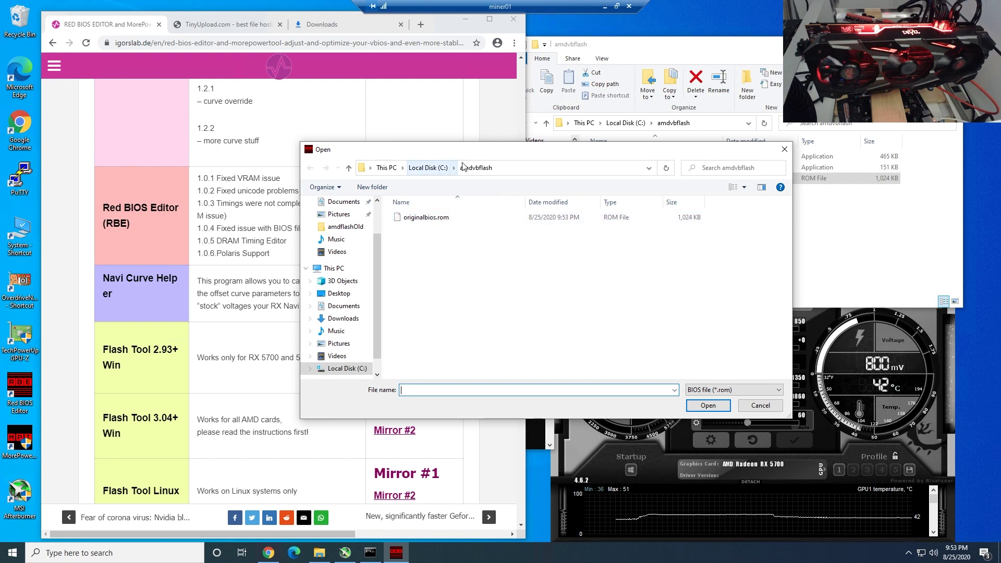
{"action": "left_click", "coordinate": [427, 168]}
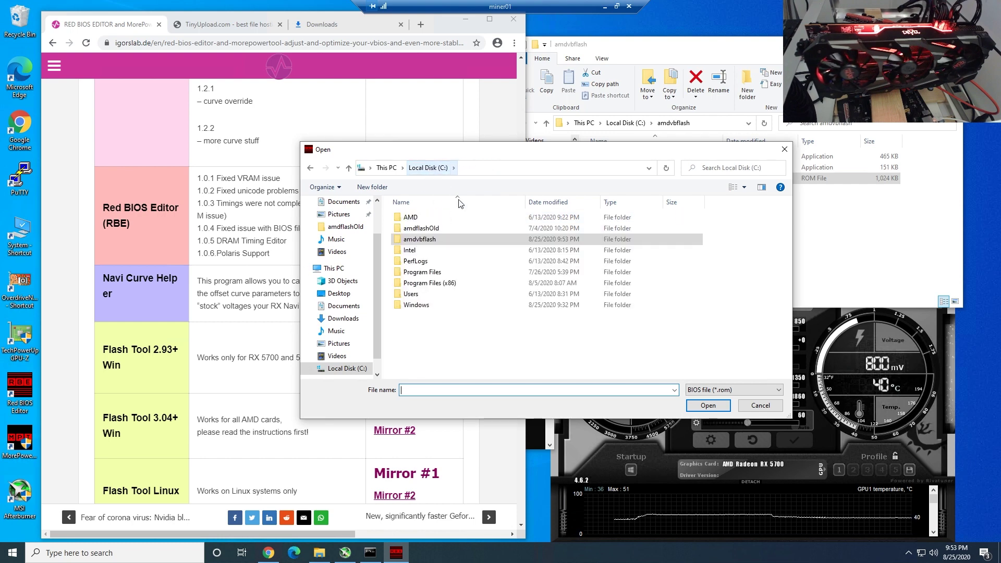
{"action": "double_click", "coordinate": [426, 240]}
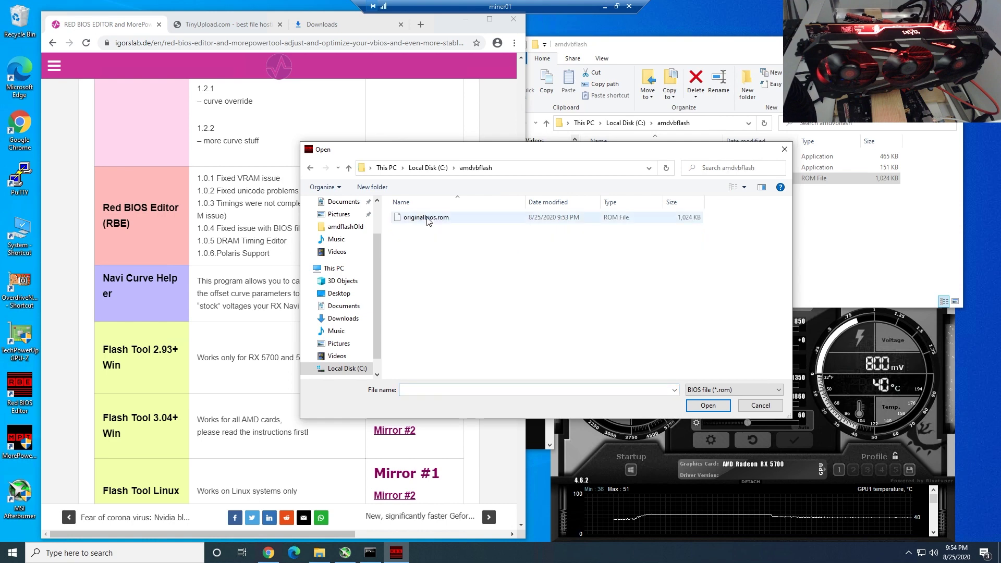
{"action": "double_click", "coordinate": [426, 218]}
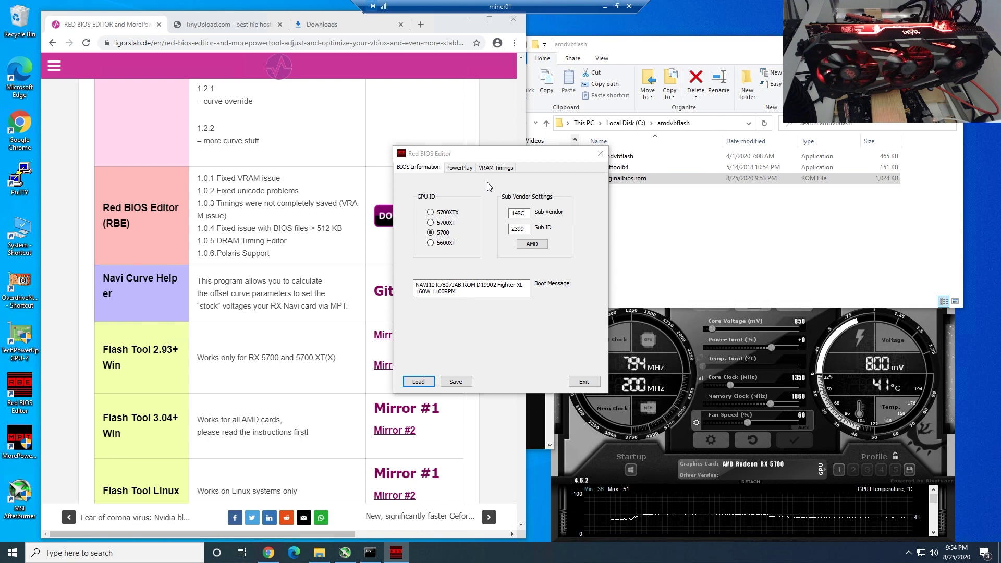
On VRAM Timings, check both memory types, keep K4Z80325BC, and select the 1550 MHz timing string
{"action": "left_click", "coordinate": [496, 167]}
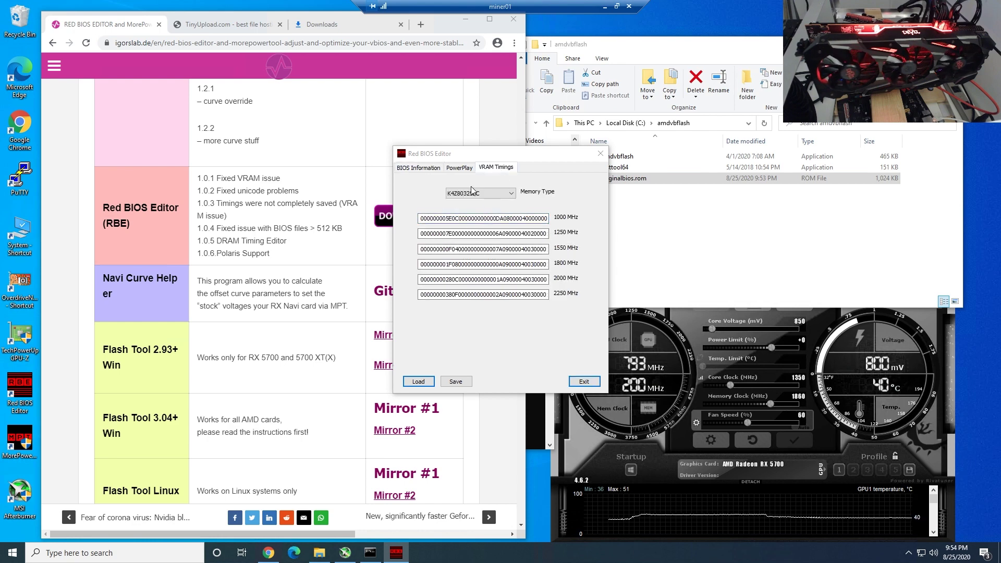
{"action": "left_click", "coordinate": [480, 195]}
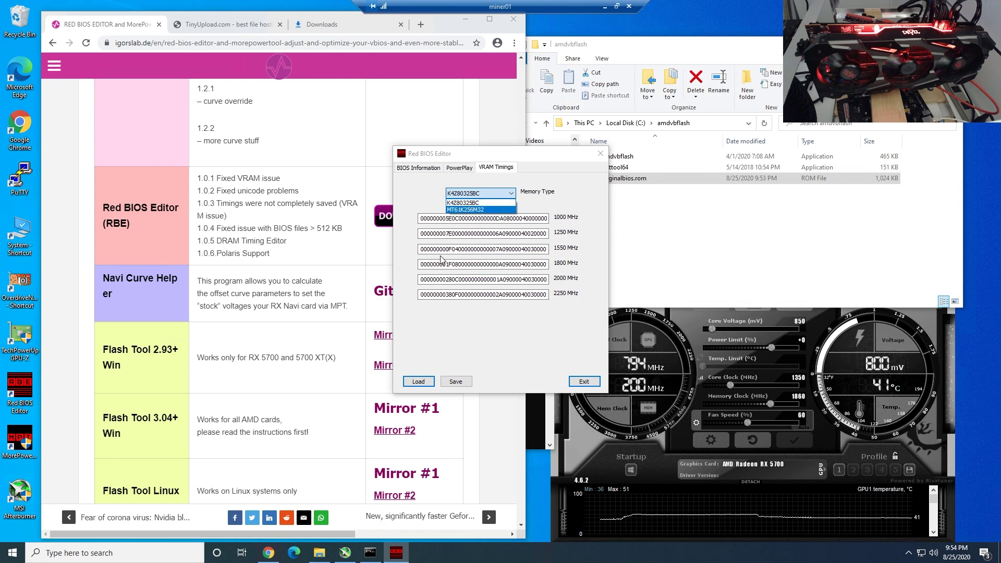
{"action": "left_click", "coordinate": [465, 210]}
{"action": "left_click", "coordinate": [480, 193]}
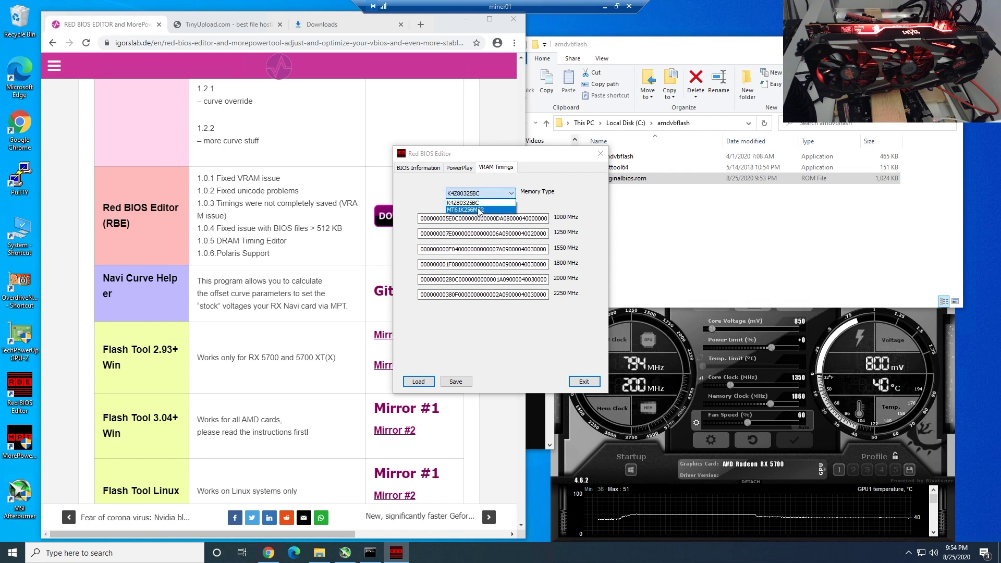
{"action": "left_click", "coordinate": [479, 209]}
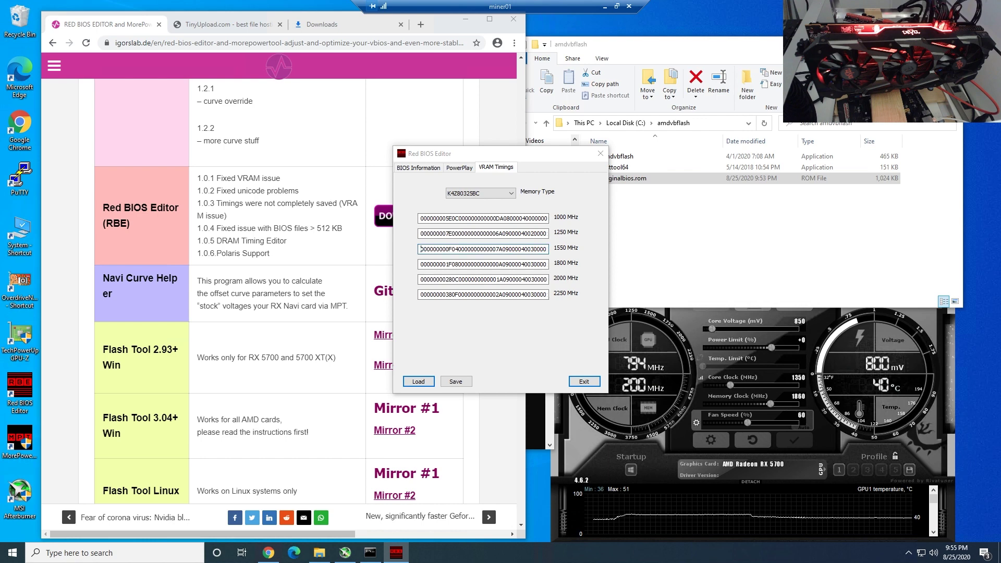
{"action": "left_click_drag", "start_coordinate": [421, 249], "coordinate": [554, 251]}
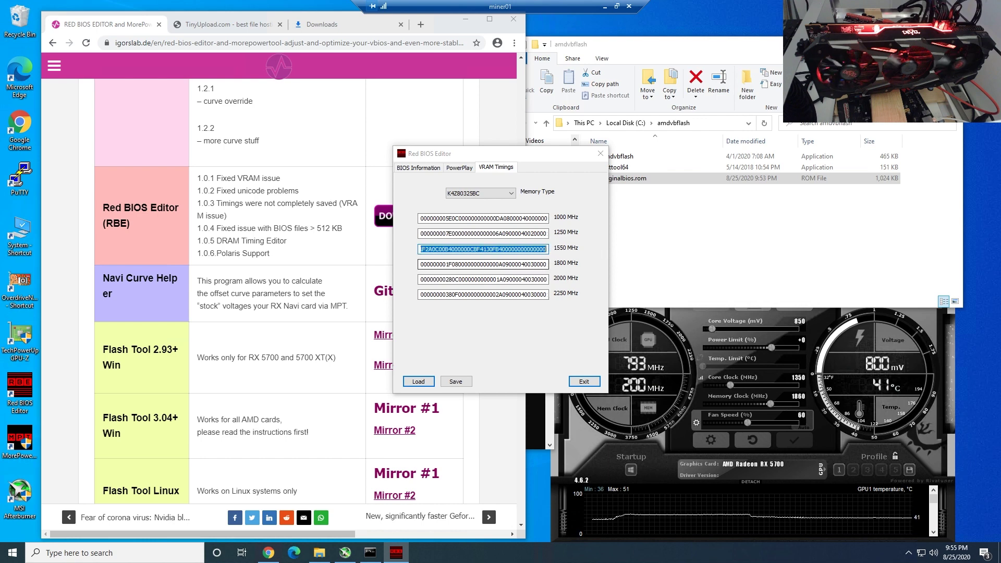
Paste the 1550 MHz timing string into the 1800 and 2000 MHz K4Z80325BC straps
{"action": "double_click", "coordinate": [503, 264]}
{"action": "key", "text": "Delete"}
{"action": "key", "text": "ctrl+v"}
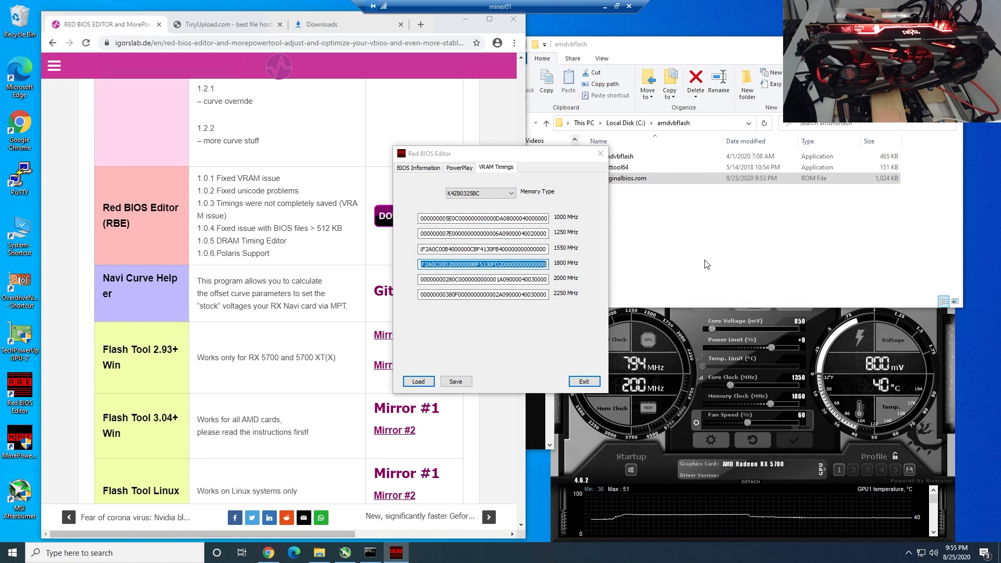
{"action": "double_click", "coordinate": [486, 279]}
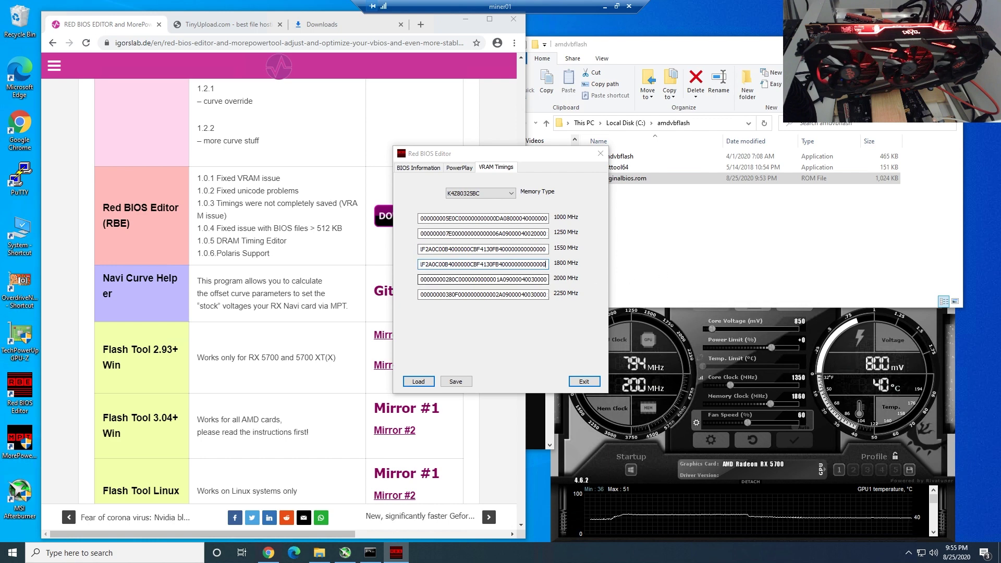
{"action": "left_click_drag", "start_coordinate": [421, 280], "coordinate": [550, 279]}
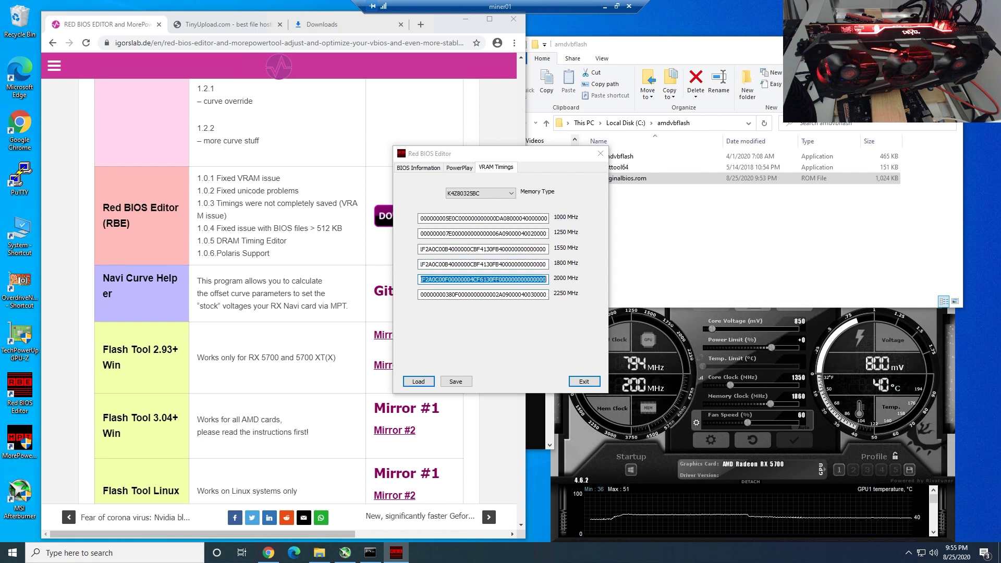
{"action": "right_click", "coordinate": [546, 280]}
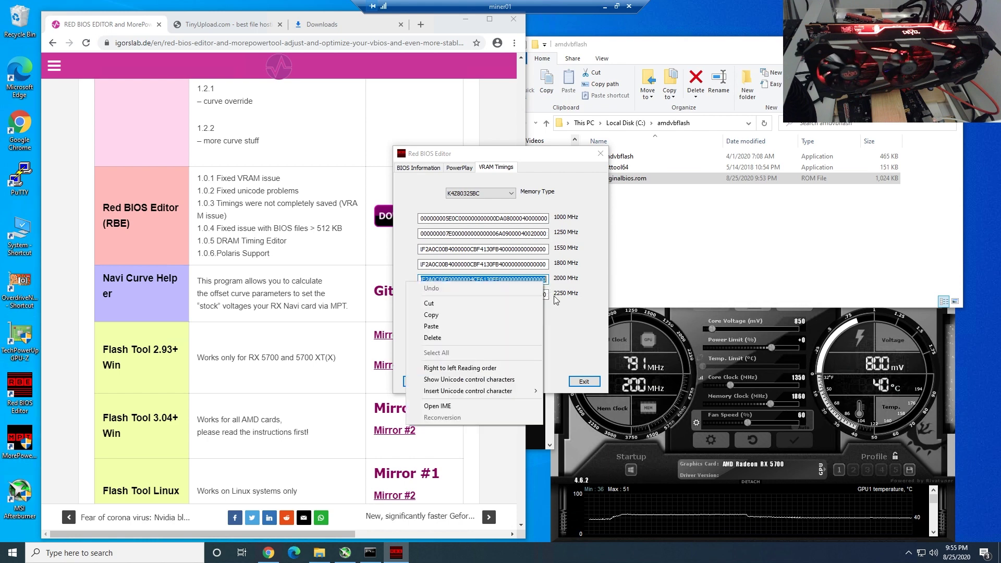
{"action": "left_click", "coordinate": [472, 327]}
Paste the 1550 MHz string into the 2250 MHz strap, verify it, and start saving the BIOS
{"action": "double_click", "coordinate": [470, 295]}
{"action": "key", "text": "ctrl+v"}
{"action": "left_click_drag", "start_coordinate": [421, 294], "coordinate": [547, 295]}
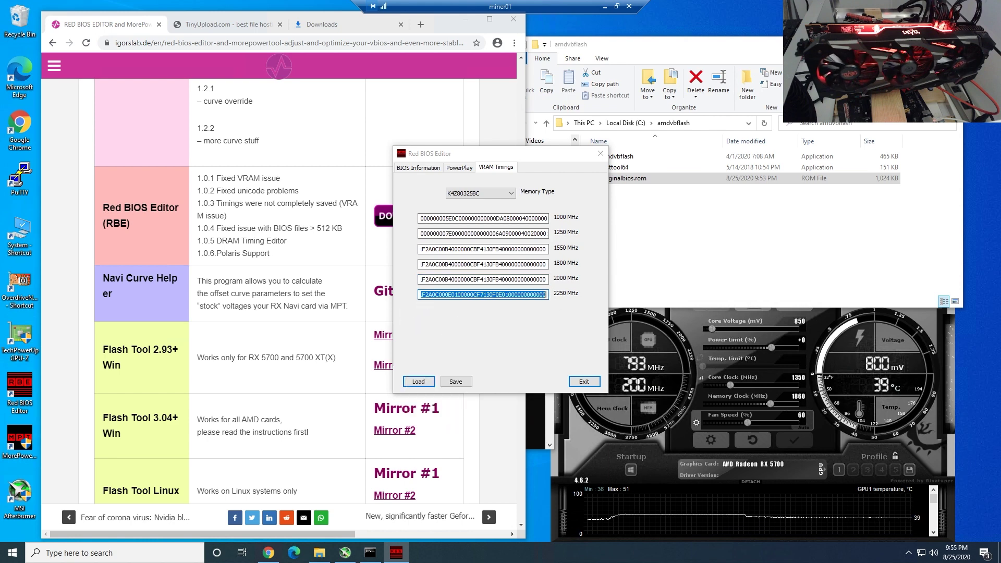
{"action": "right_click", "coordinate": [519, 297]}
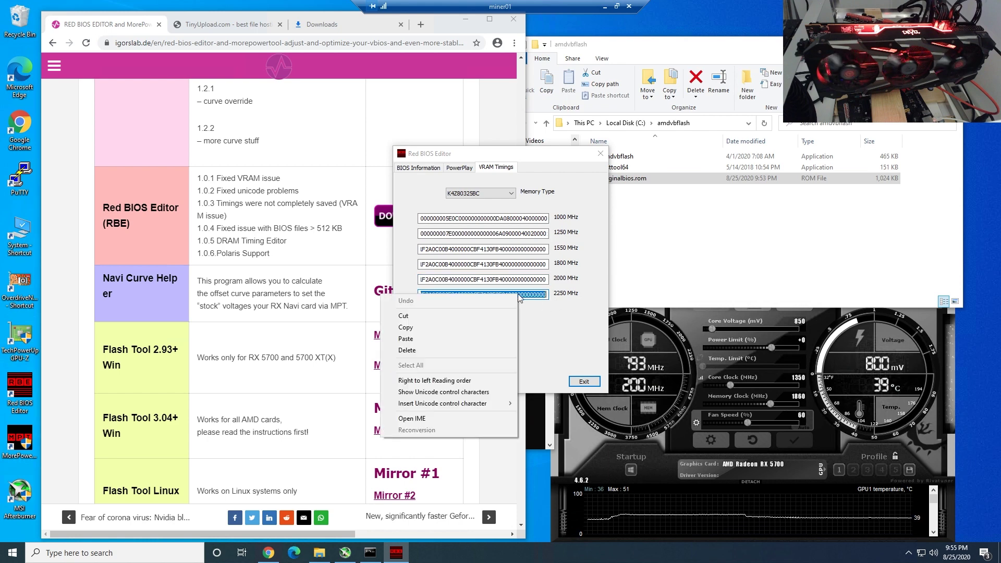
{"action": "left_click", "coordinate": [436, 339]}
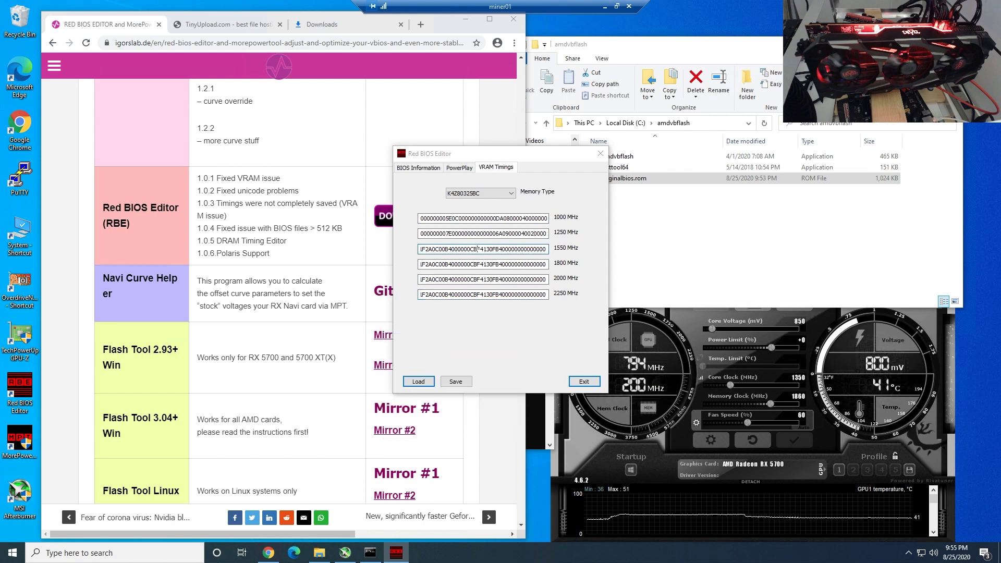
{"action": "left_click_drag", "start_coordinate": [478, 249], "coordinate": [547, 249]}
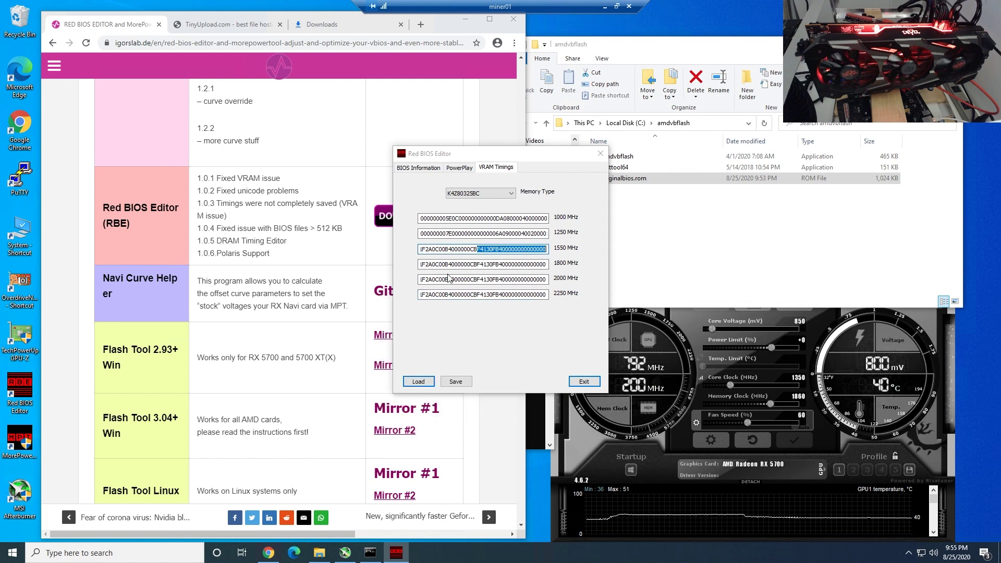
{"action": "left_click", "coordinate": [487, 295]}
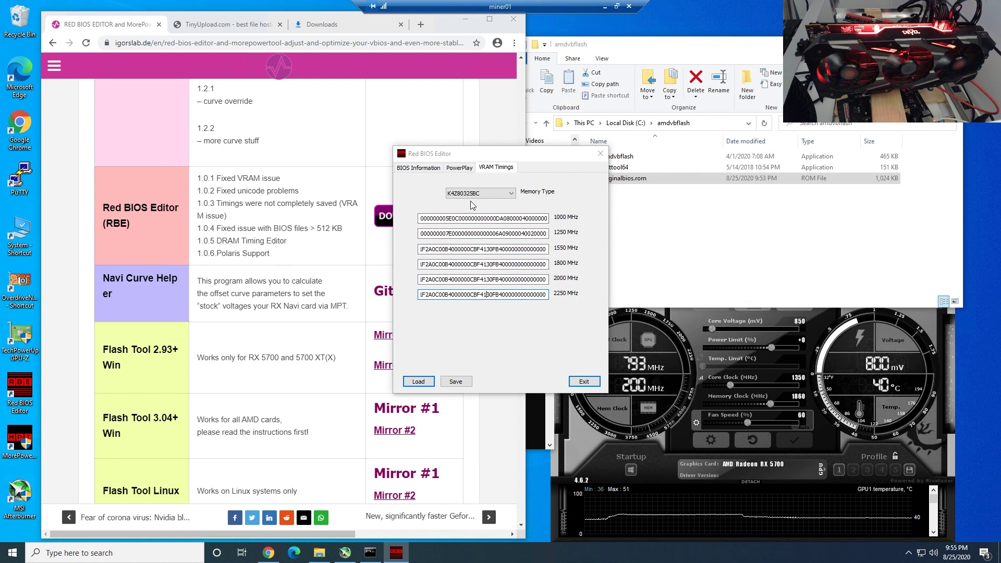
{"action": "left_click", "coordinate": [456, 382]}
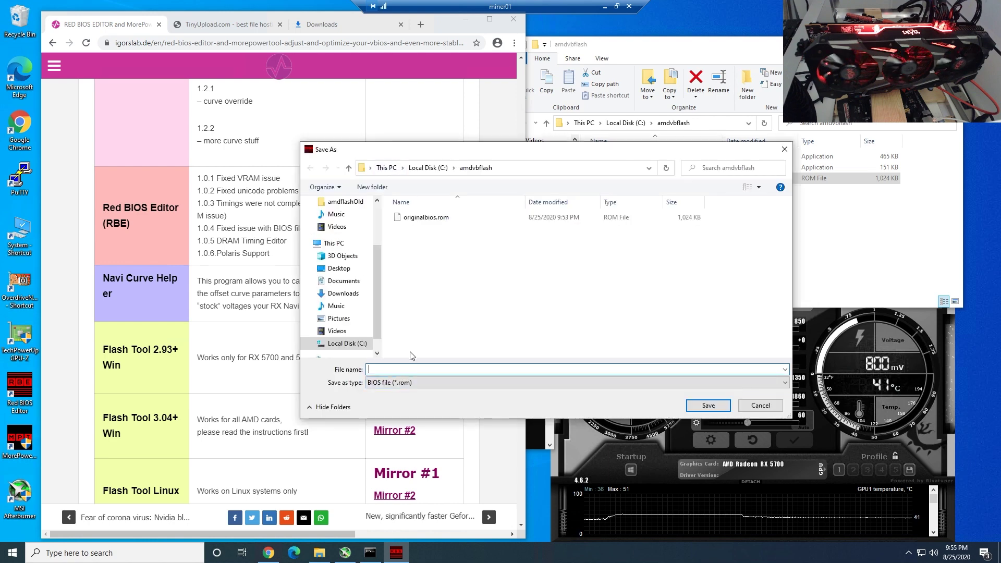
Save the edited BIOS as modded1.rom and reload modded1.rom in the editor
{"action": "type", "text": "modded1"}
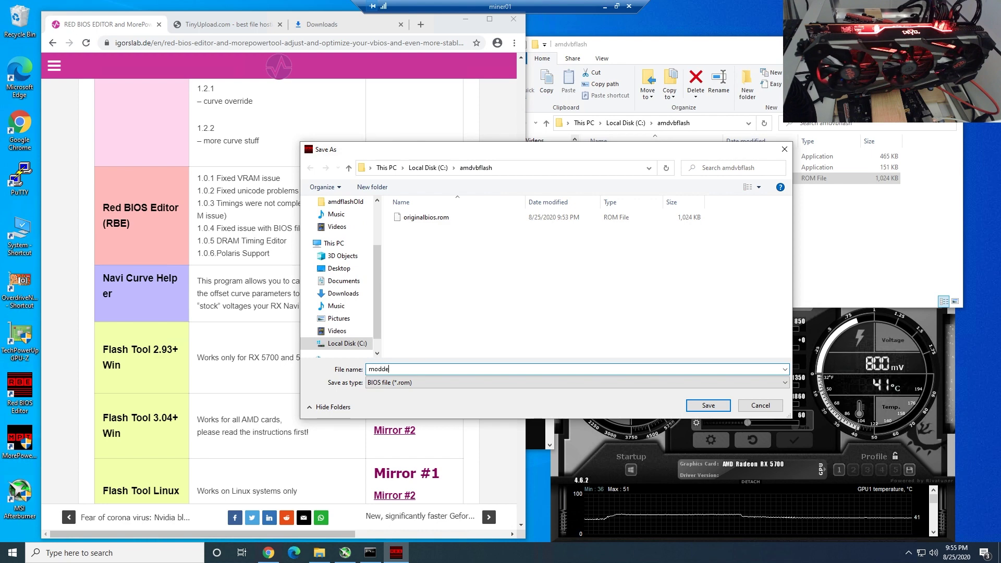
{"action": "left_click", "coordinate": [708, 405]}
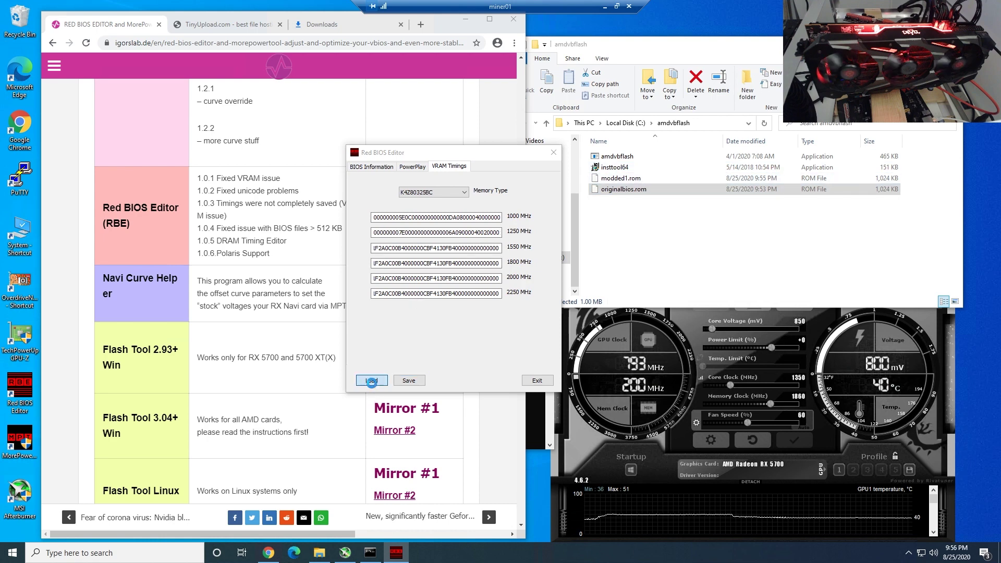
{"action": "left_click", "coordinate": [372, 380]}
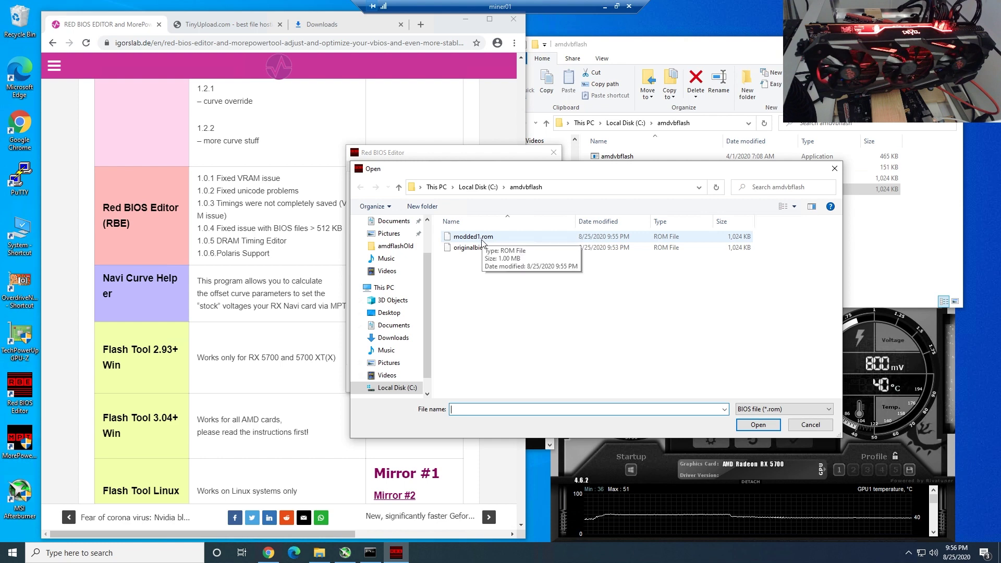
{"action": "double_click", "coordinate": [484, 237]}
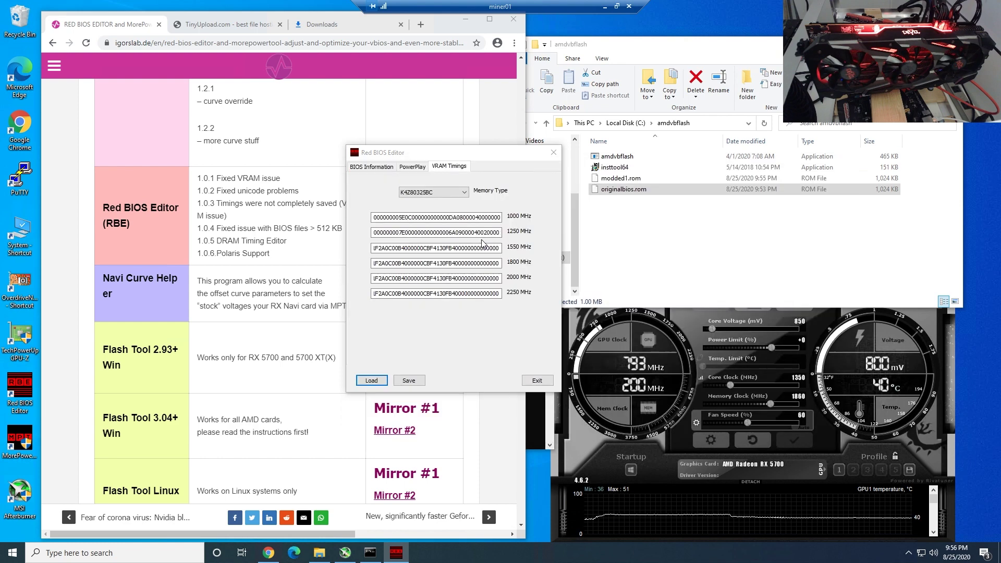
Paste the copied timing string into the 1800 MHz strap, then show the MT61K256M32 memory timings
{"action": "left_click", "coordinate": [444, 168]}
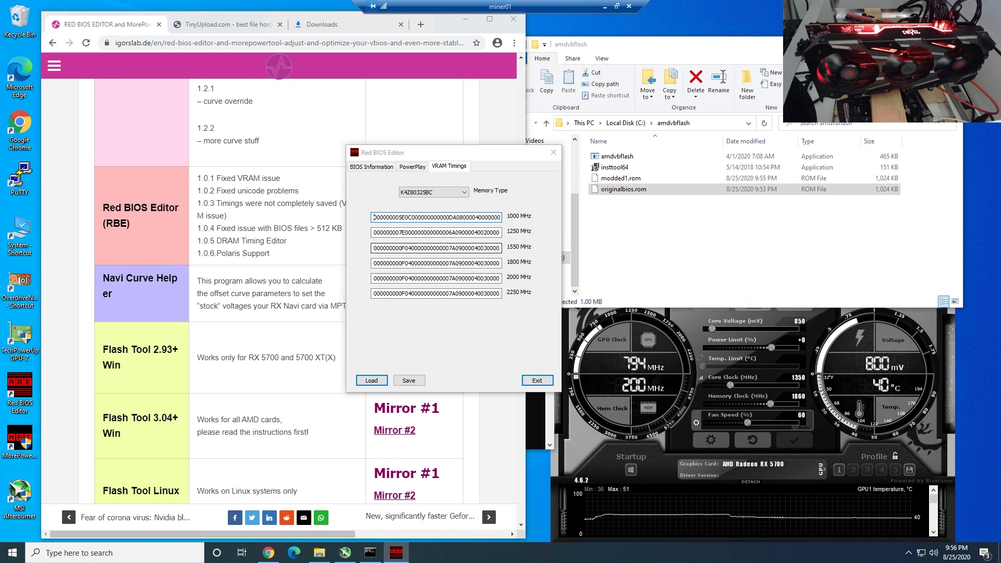
{"action": "left_click", "coordinate": [469, 263]}
{"action": "key", "text": "ctrl+v"}
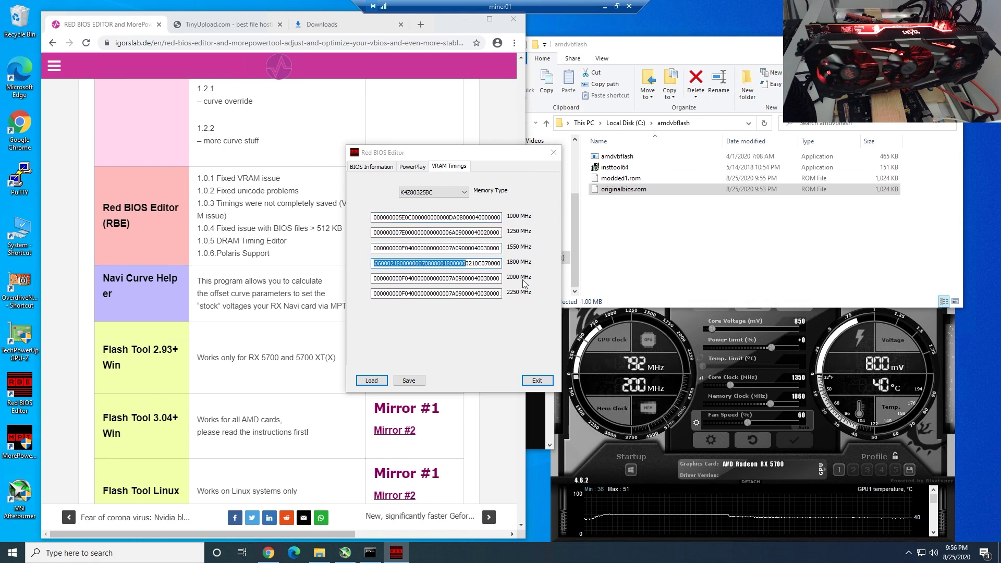
{"action": "left_click", "coordinate": [435, 193]}
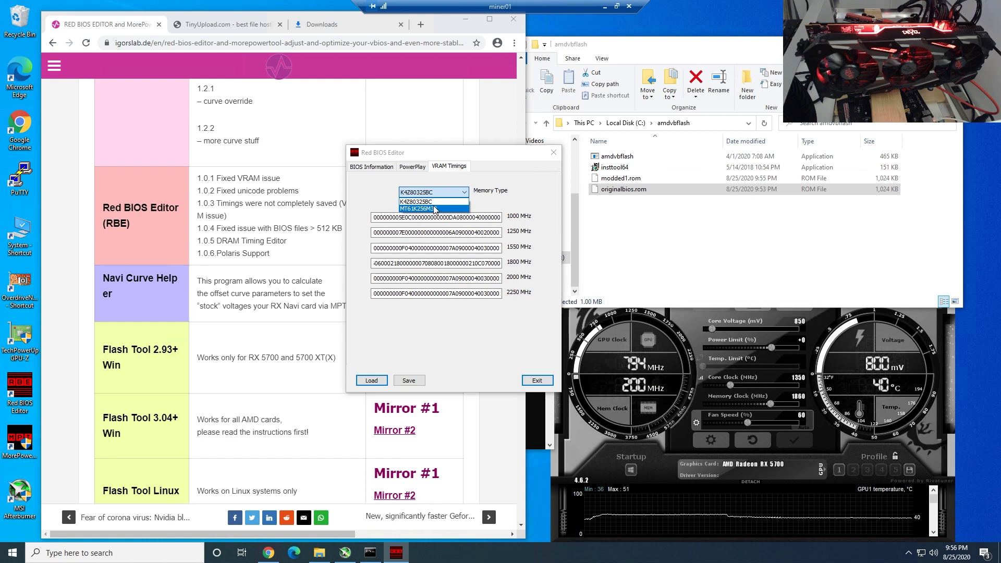
{"action": "left_click", "coordinate": [434, 209]}
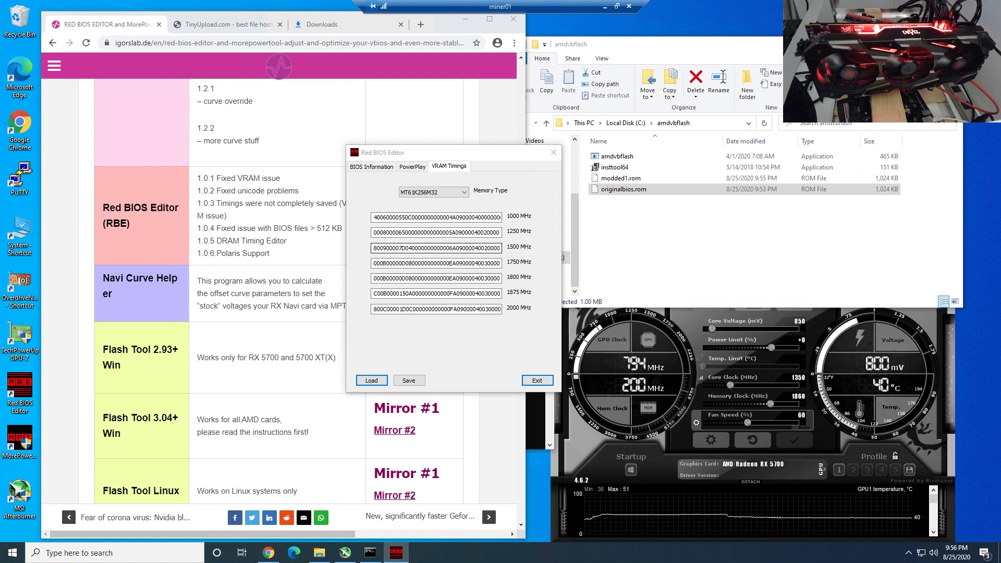
Give the MT61K256M32 1500, 1750, 1800, 1875 and 2000 MHz straps the same copied timing string
{"action": "key", "text": "ctrl+a"}
{"action": "key", "text": "ctrl+v"}
{"action": "key", "text": "ctrl+a"}
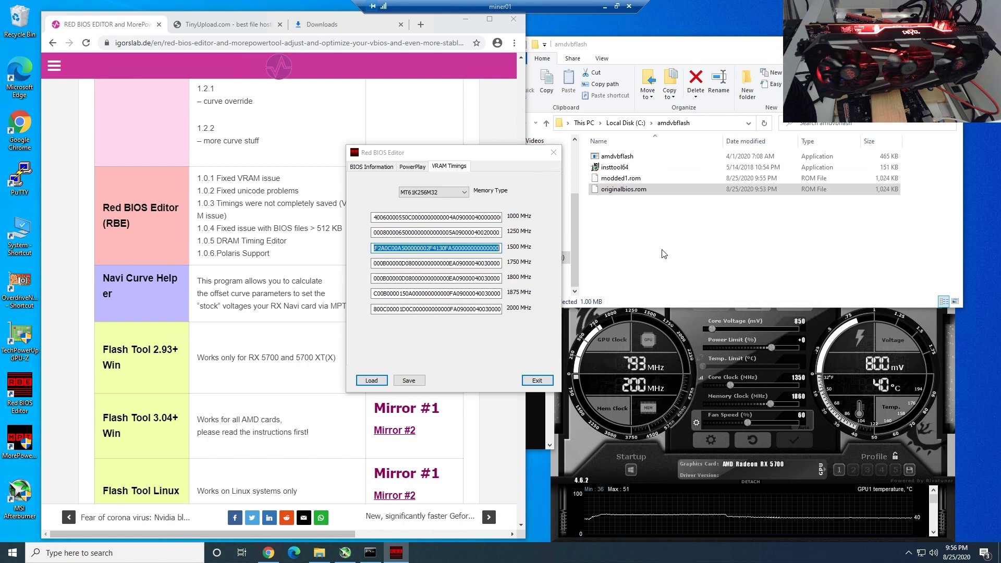
{"action": "key", "text": "Tab"}
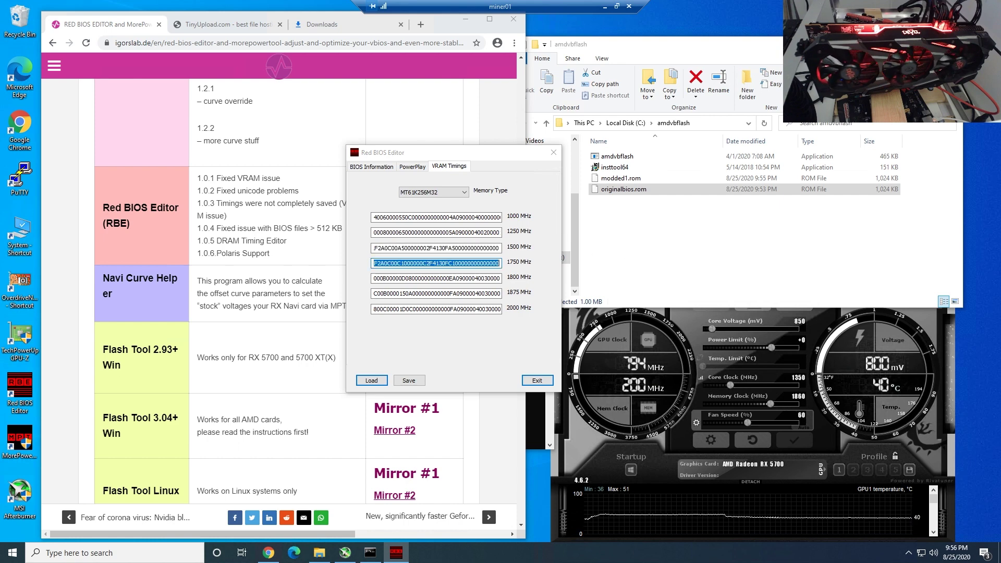
{"action": "key", "text": "ctrl+v"}
{"action": "key", "text": "Tab"}
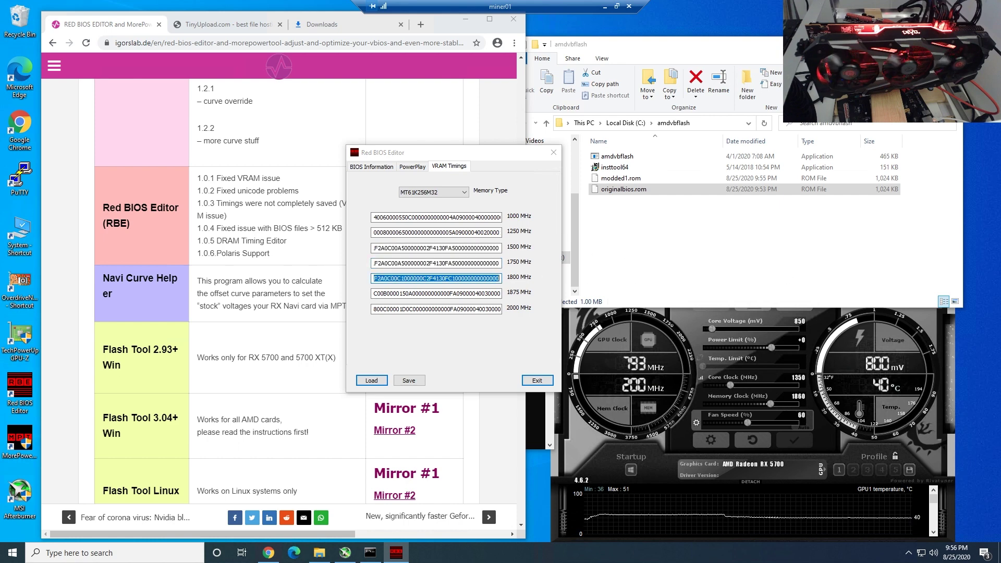
{"action": "key", "text": "ctrl+v"}
{"action": "key", "text": "Tab"}
{"action": "key", "text": "ctrl+v"}
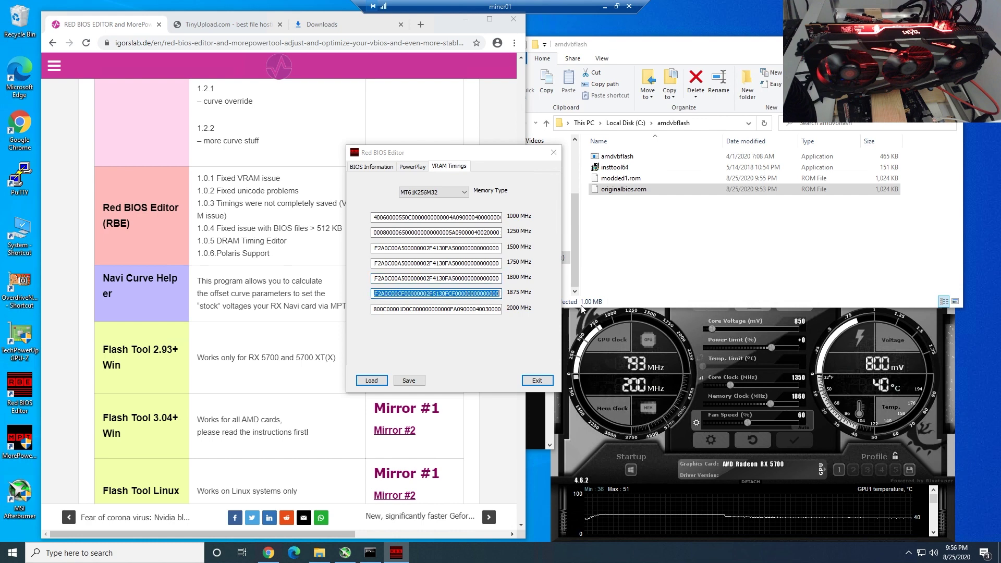
{"action": "key", "text": "Tab"}
{"action": "key", "text": "ctrl+v"}
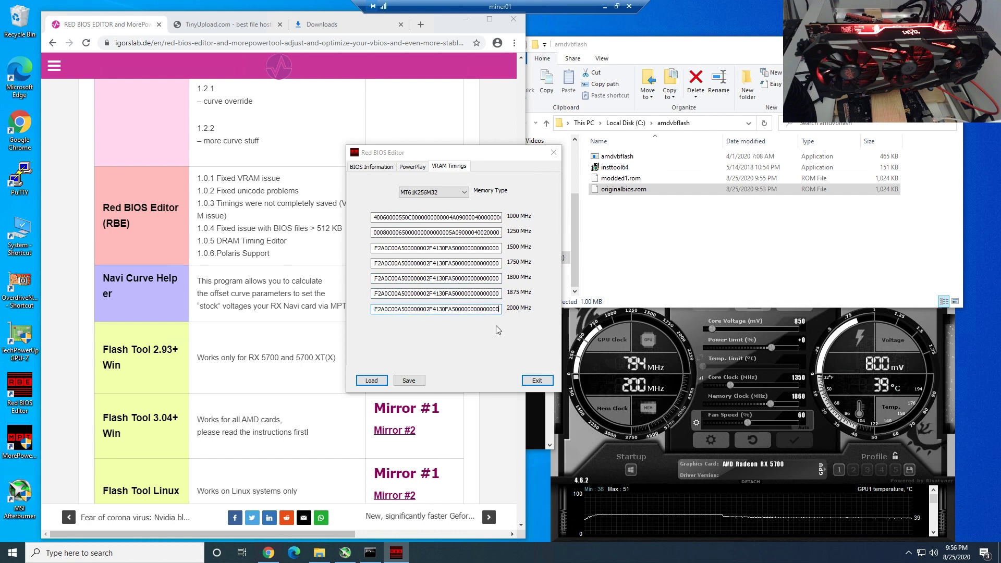
{"action": "left_click", "coordinate": [409, 380]}
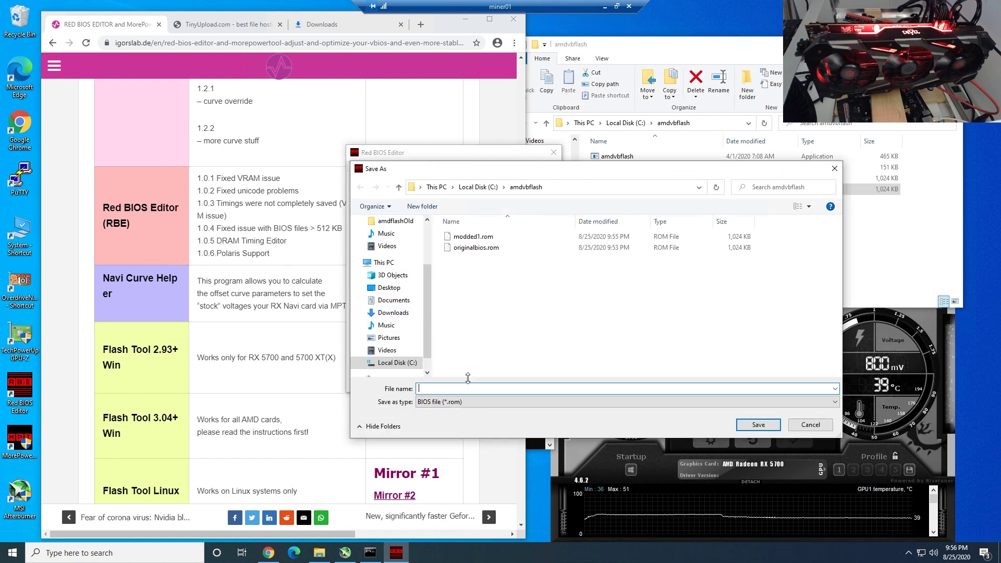
Save the BIOS as modded2.rom
{"action": "type", "text": "modded"}
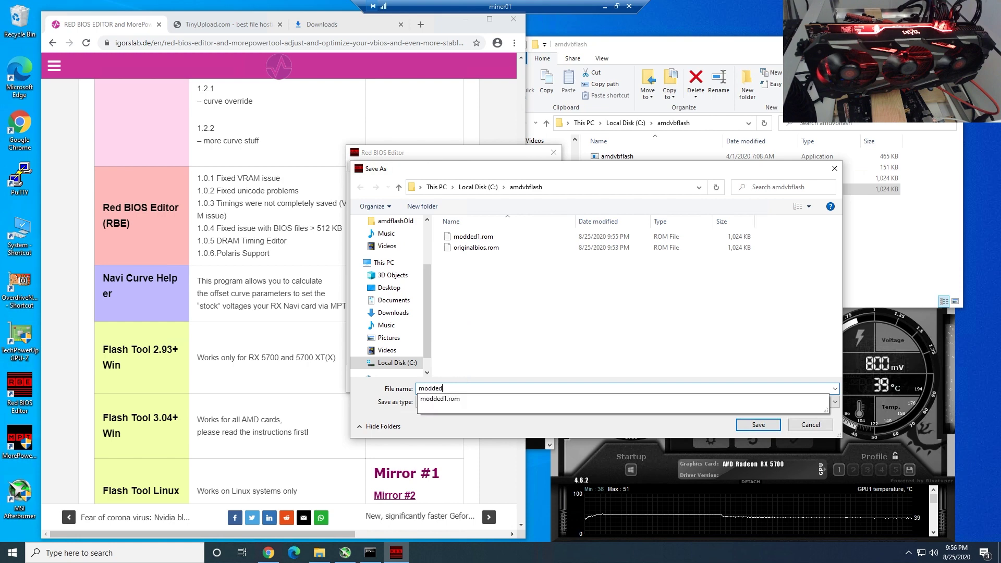
{"action": "type", "text": "2"}
{"action": "left_click", "coordinate": [759, 424]}
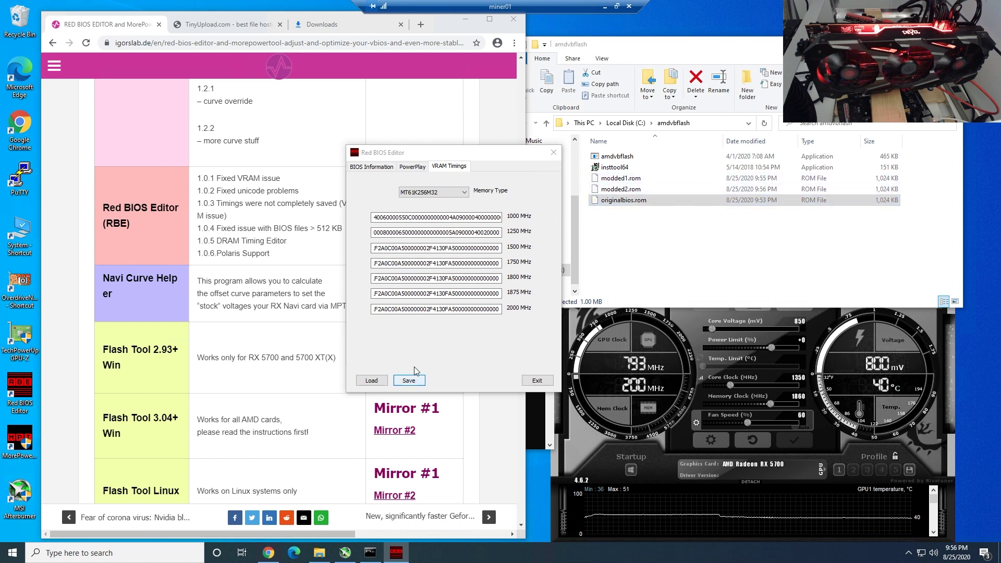
{"action": "left_click", "coordinate": [435, 191]}
Reload modded2.rom, verify the K4Z80325BC and MT61K256M32 VRAM timings, and exit the editor
{"action": "left_click", "coordinate": [381, 383]}
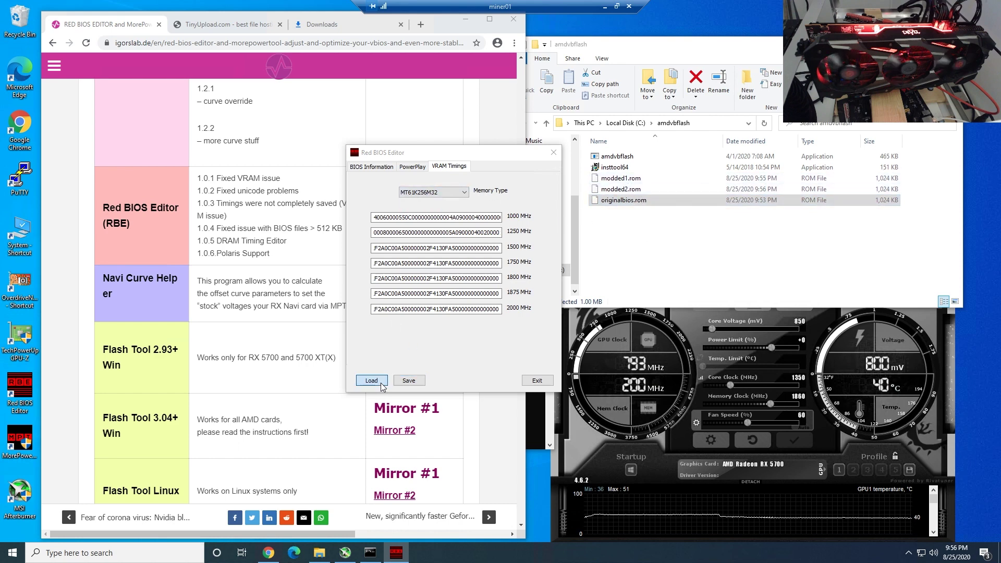
{"action": "left_click", "coordinate": [371, 381]}
{"action": "double_click", "coordinate": [459, 193]}
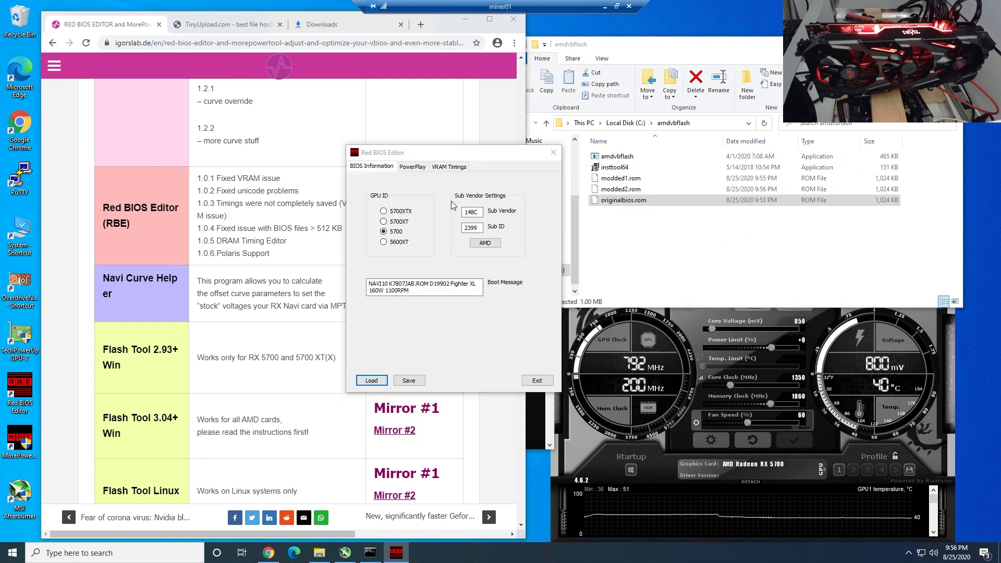
{"action": "left_click", "coordinate": [449, 167]}
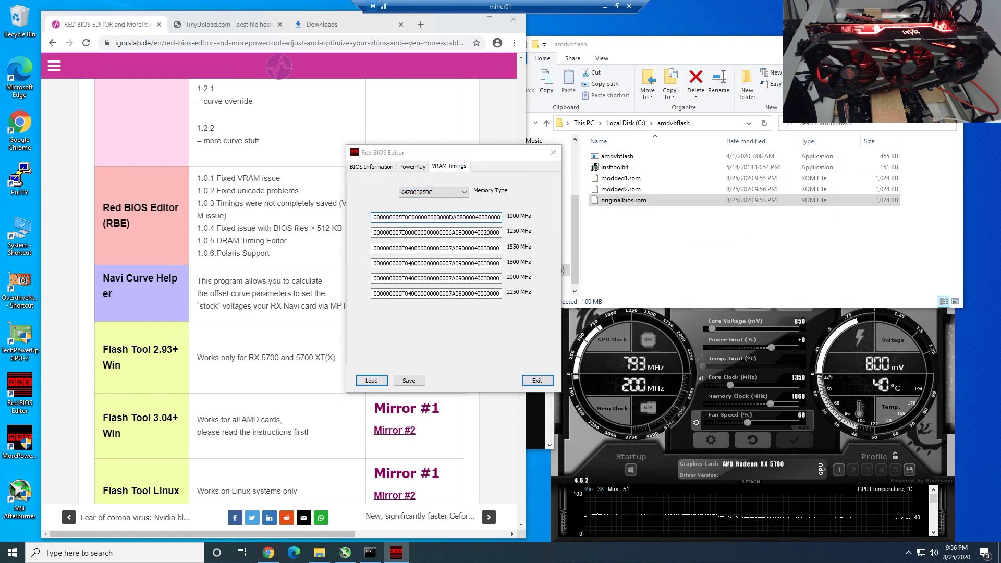
{"action": "left_click", "coordinate": [433, 192]}
{"action": "left_click", "coordinate": [434, 203]}
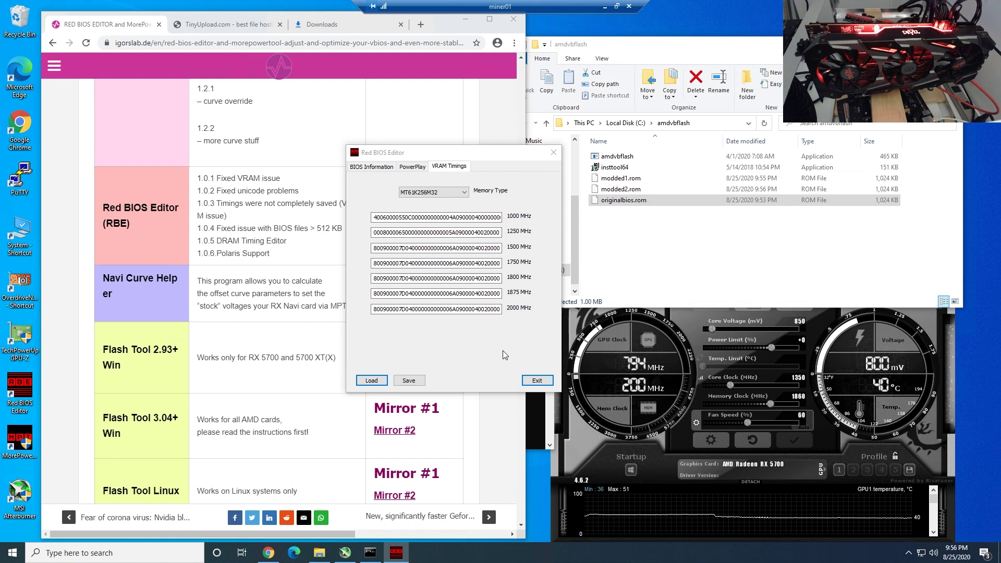
{"action": "left_click", "coordinate": [537, 380]}
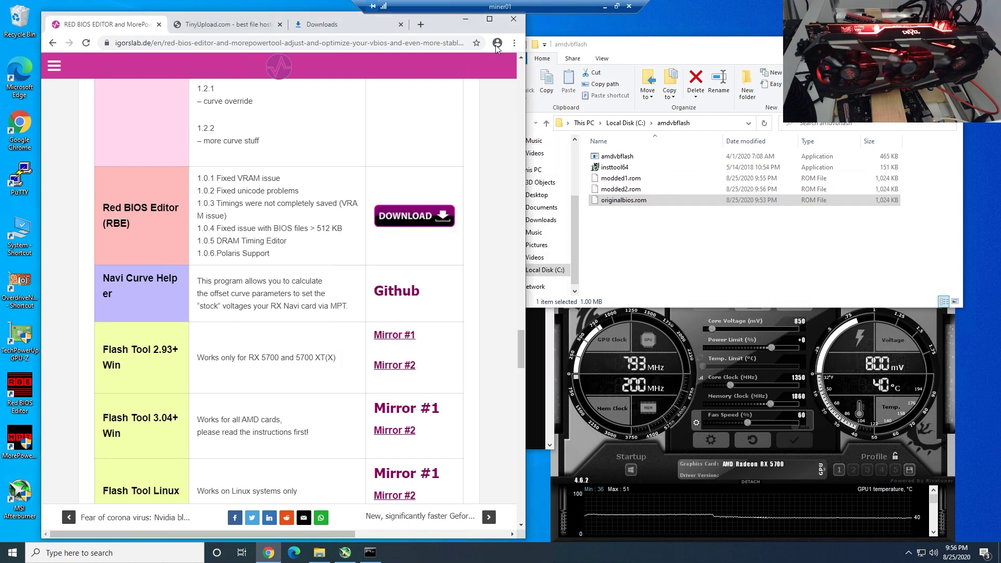
Minimize Chrome and bring the Command Prompt window forward, repositioning it on screen
{"action": "left_click", "coordinate": [465, 20]}
{"action": "left_click", "coordinate": [263, 196]}
{"action": "left_click_drag", "start_coordinate": [263, 196], "coordinate": [261, 153]}
{"action": "left_click", "coordinate": [191, 318]}
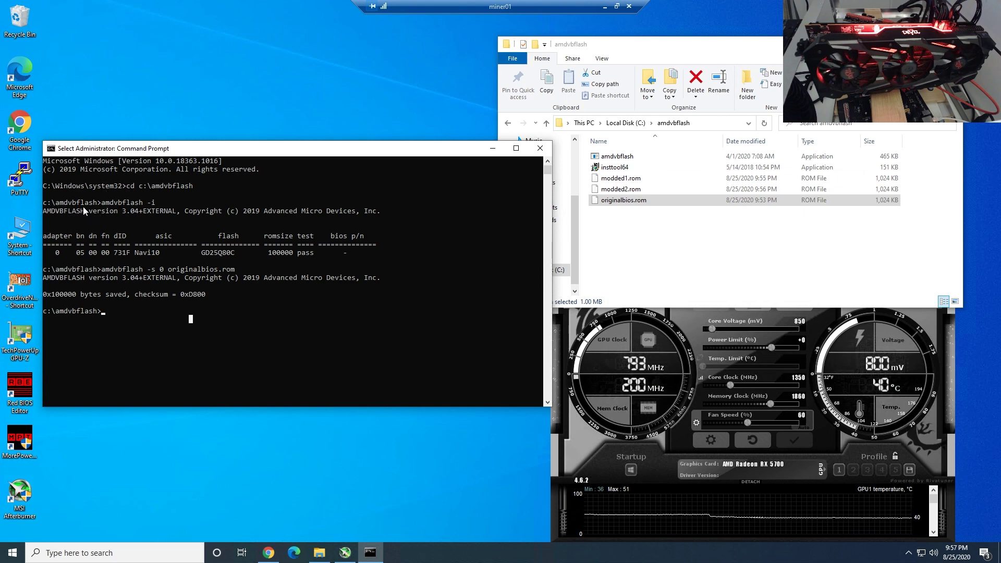
{"action": "left_click_drag", "start_coordinate": [167, 151], "coordinate": [150, 154]}
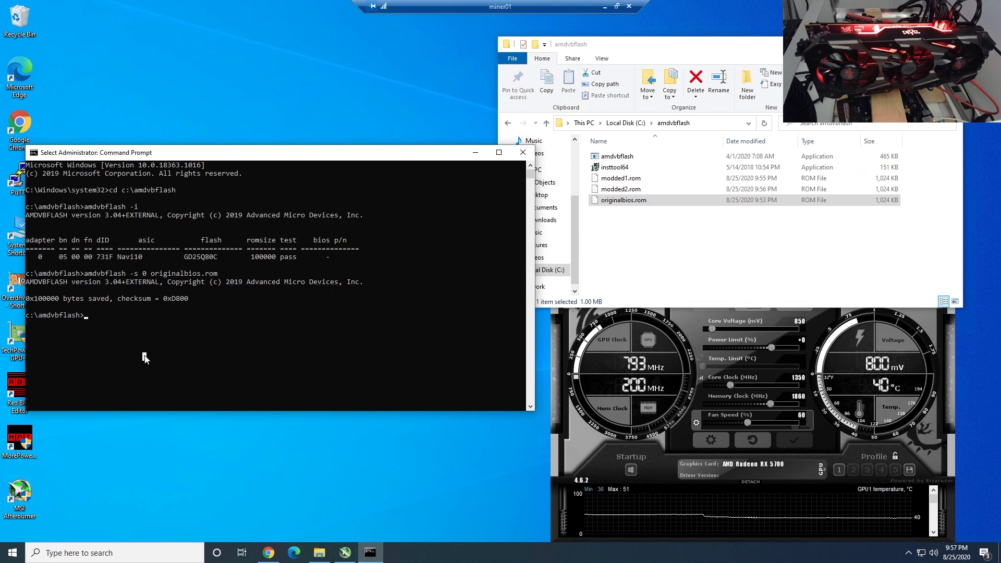
Flash modded2.rom to adapter 0 with 'amdvbflash -p 0 modded2.rom', then close Command Prompt
{"action": "key", "text": "Escape"}
{"action": "type", "text": "amdvb"}
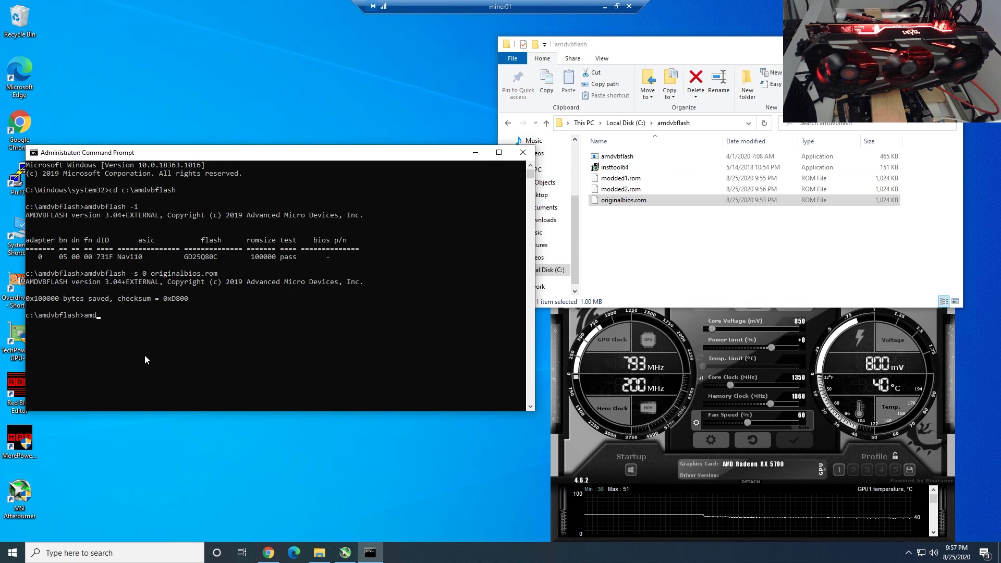
{"action": "type", "text": "flash -p 0 "}
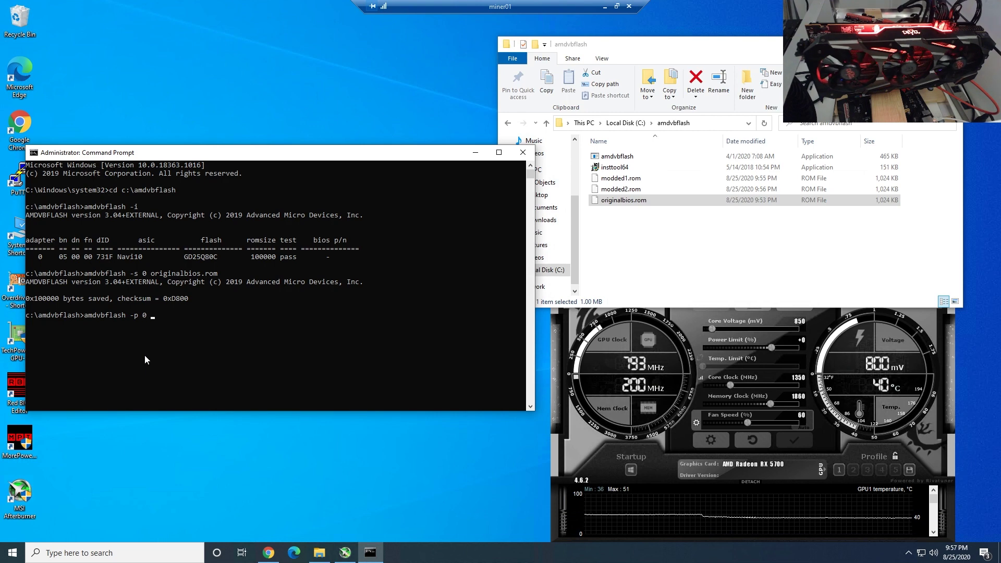
{"action": "type", "text": "modd"}
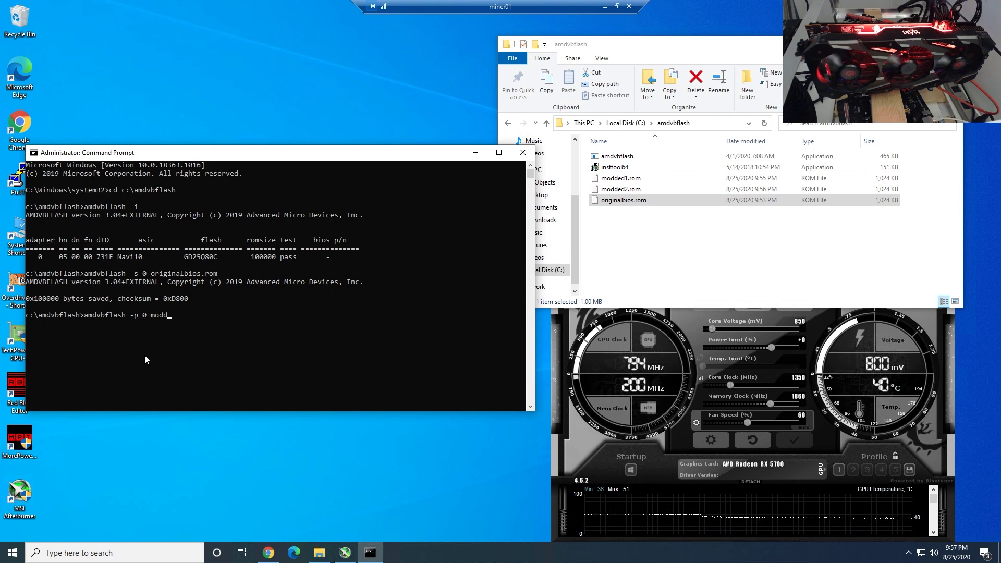
{"action": "type", "text": "ed2.rom"}
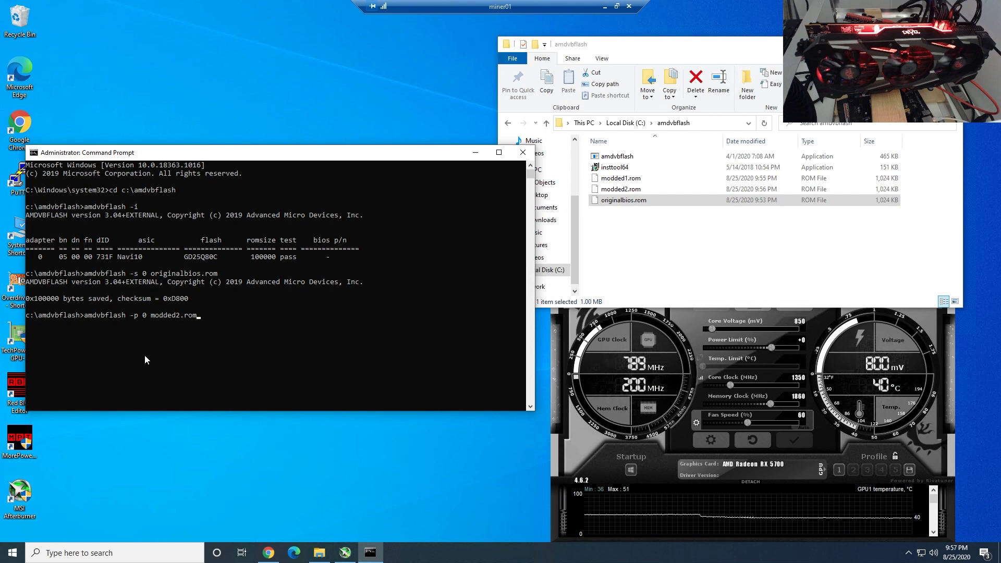
{"action": "key", "text": "Return"}
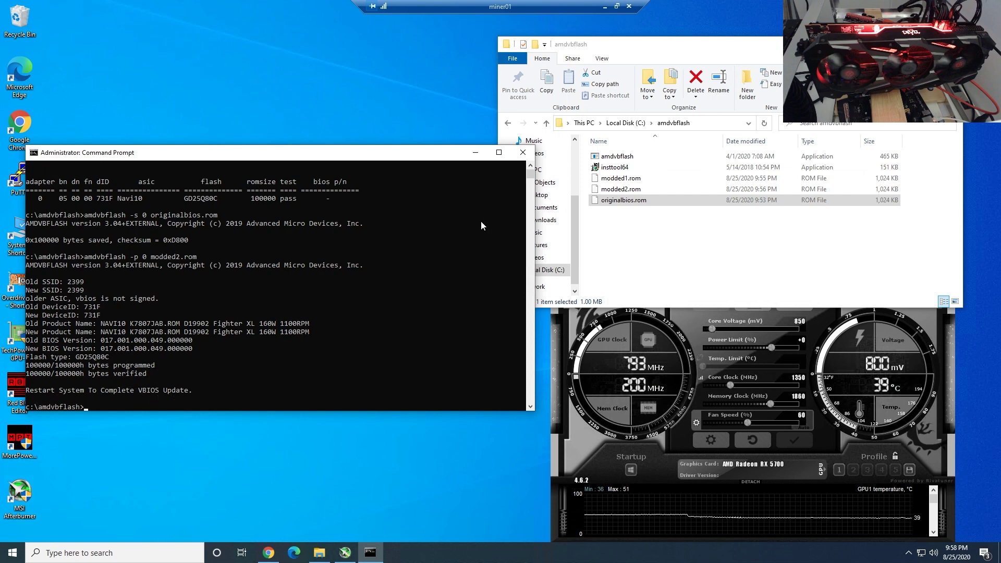
{"action": "left_click", "coordinate": [523, 152]}
Close File Explorer and MSI Afterburner, leaving an empty desktop
{"action": "left_click", "coordinate": [951, 44]}
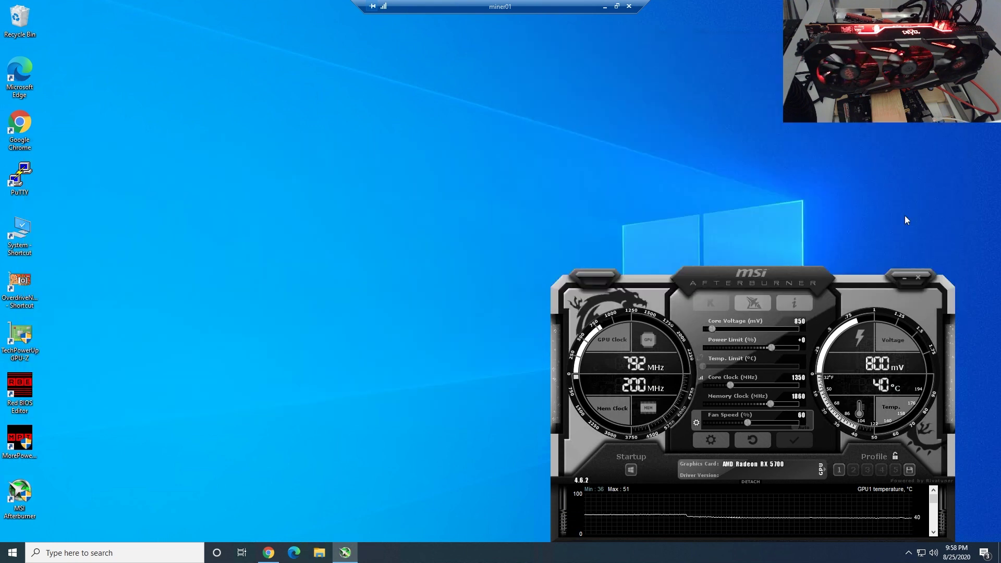
{"action": "left_click", "coordinate": [904, 280]}
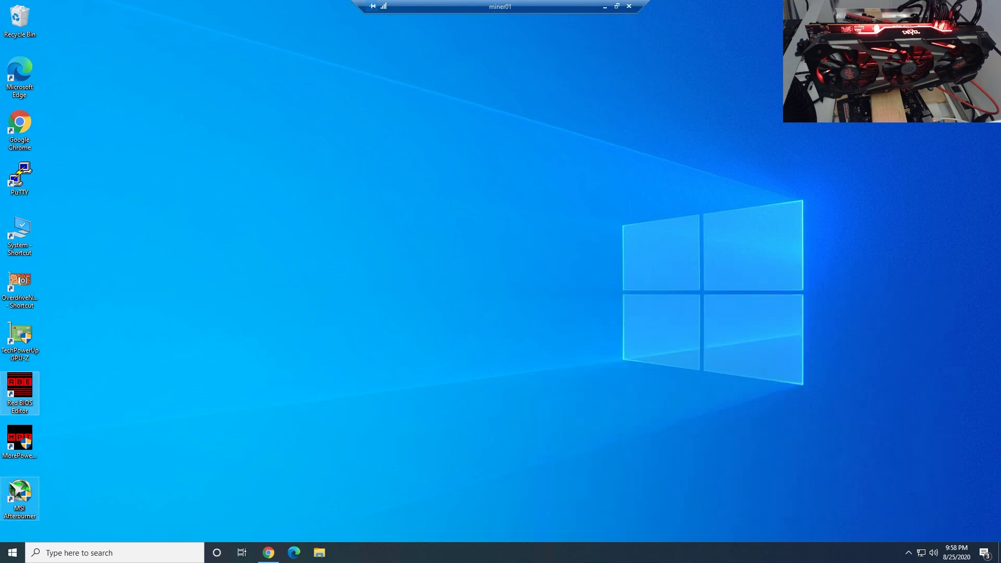